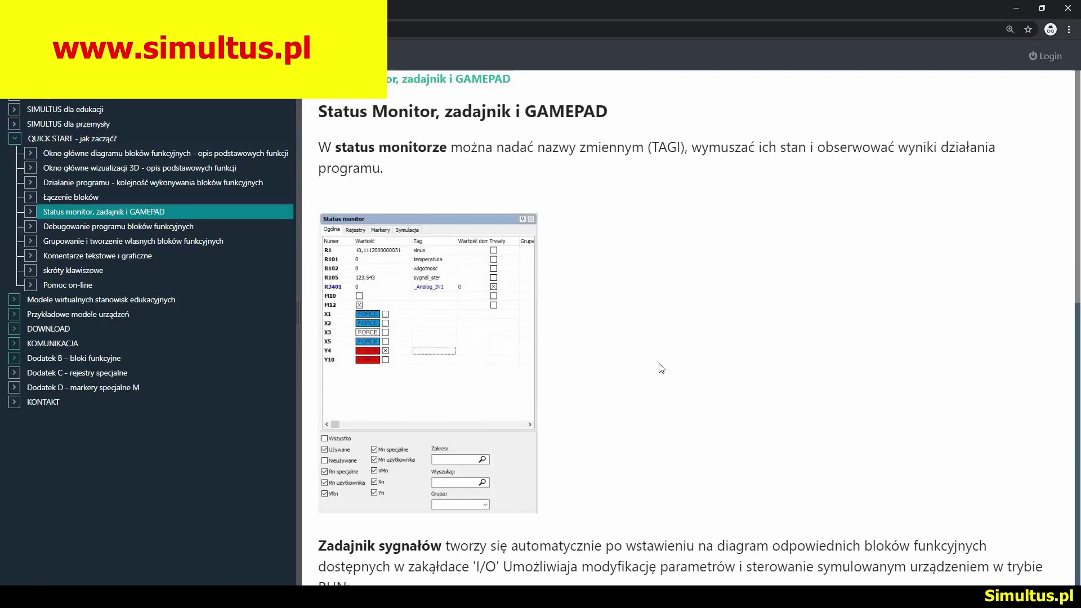
scroll(661, 368, "down", 1)
scroll(661, 368, "down", 1)
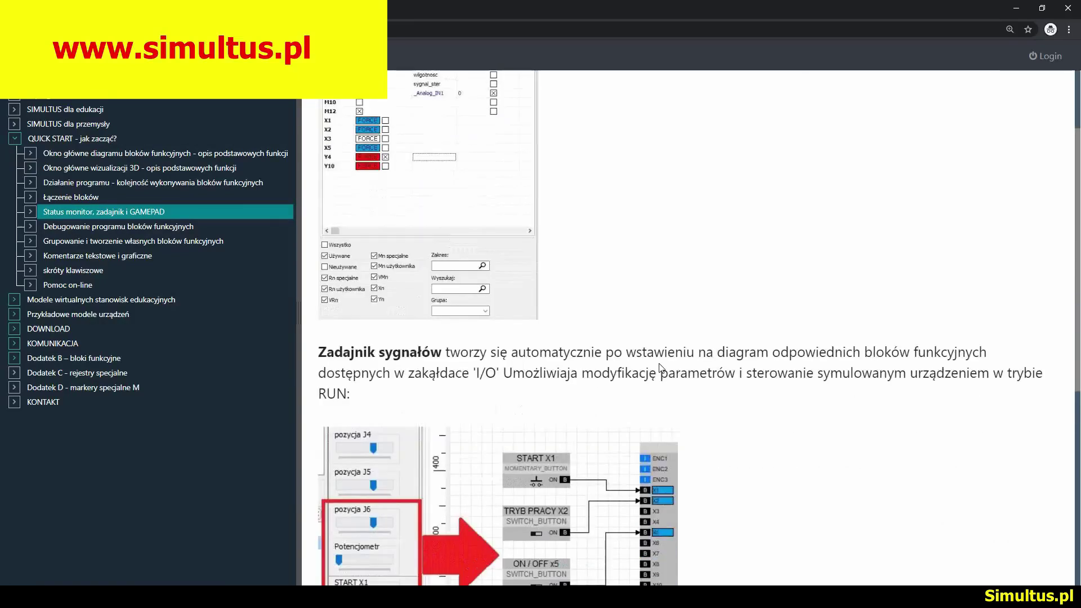
scroll(661, 369, "down", 1)
scroll(661, 368, "down", 2)
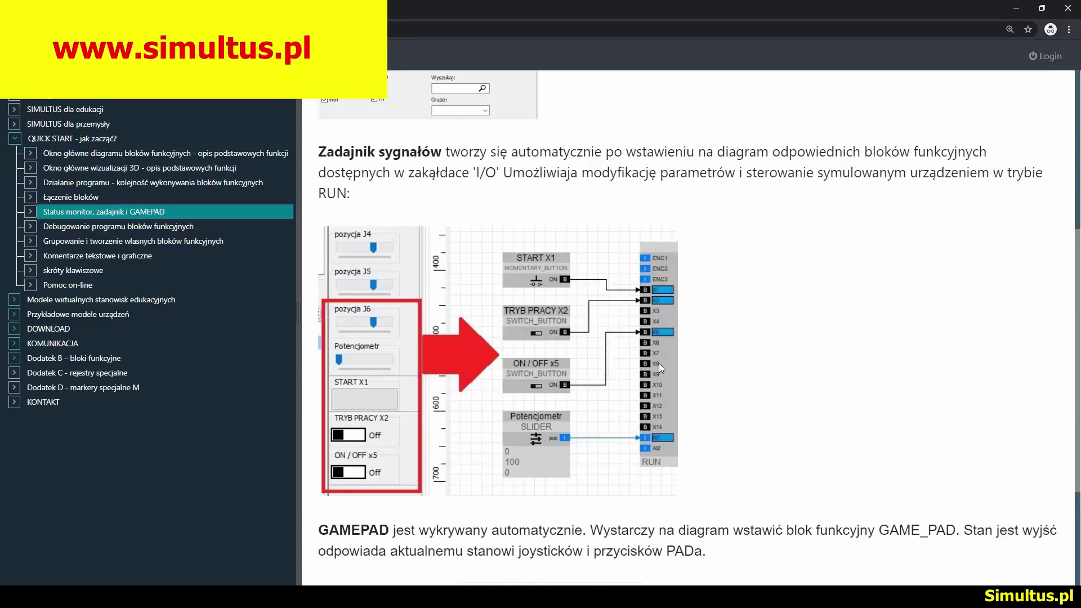
scroll(659, 363, "down", 2)
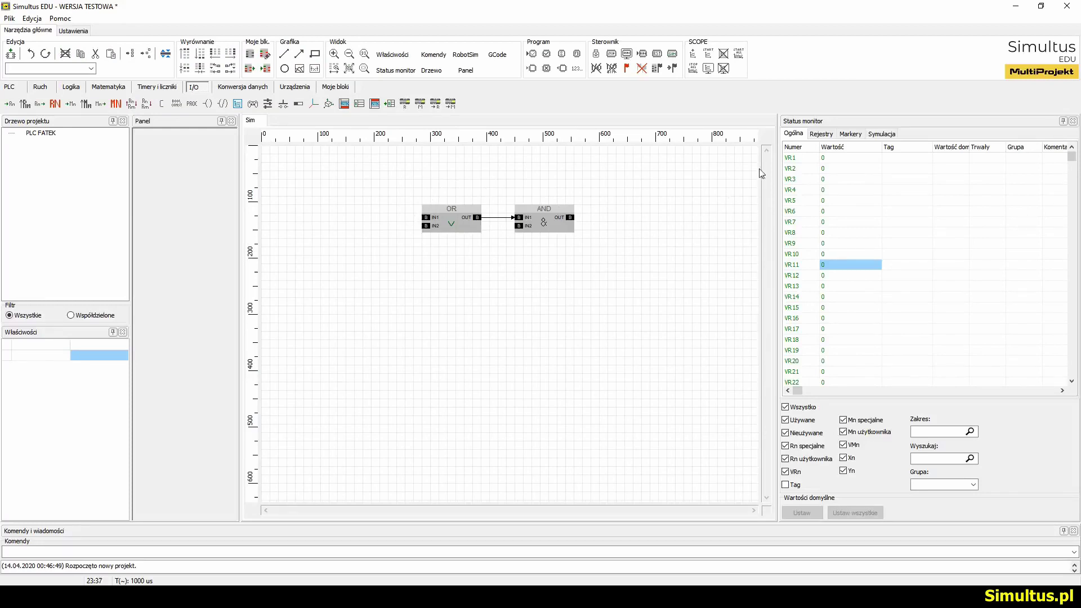
Place a momentary button and a switch left of OR, wiring them to IN1 and IN2.
left_click_drag(791, 169, 809, 320)
left_click(283, 103)
left_click(305, 198)
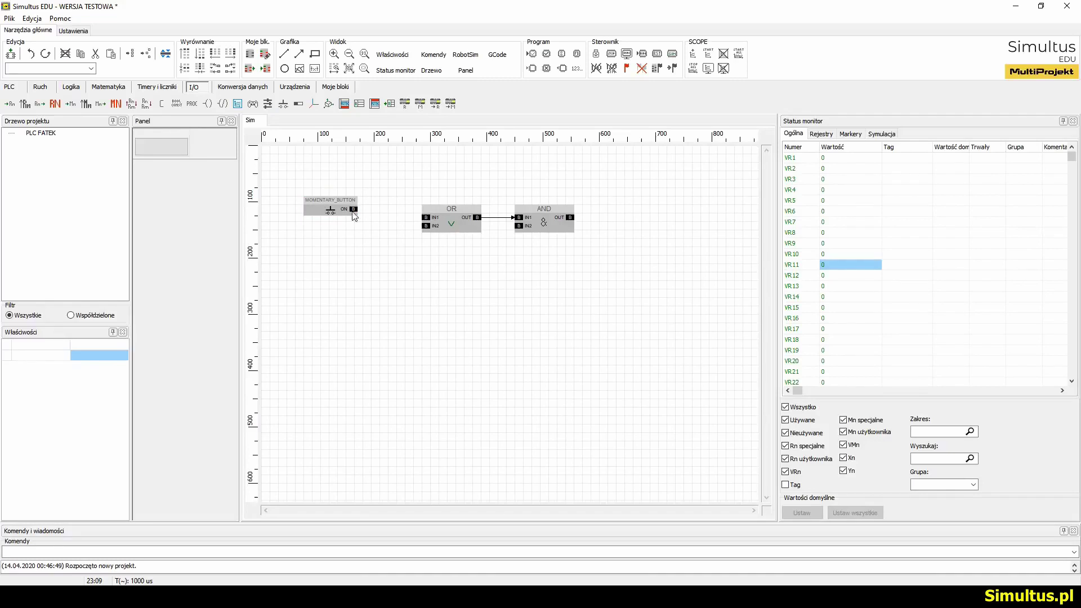
left_click(299, 104)
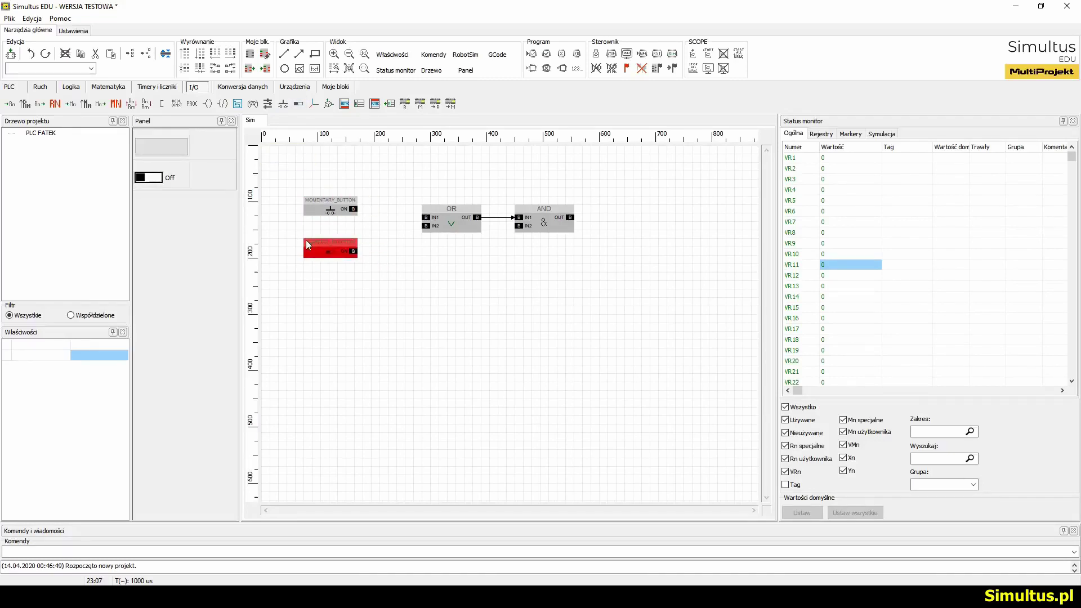
left_click(305, 241)
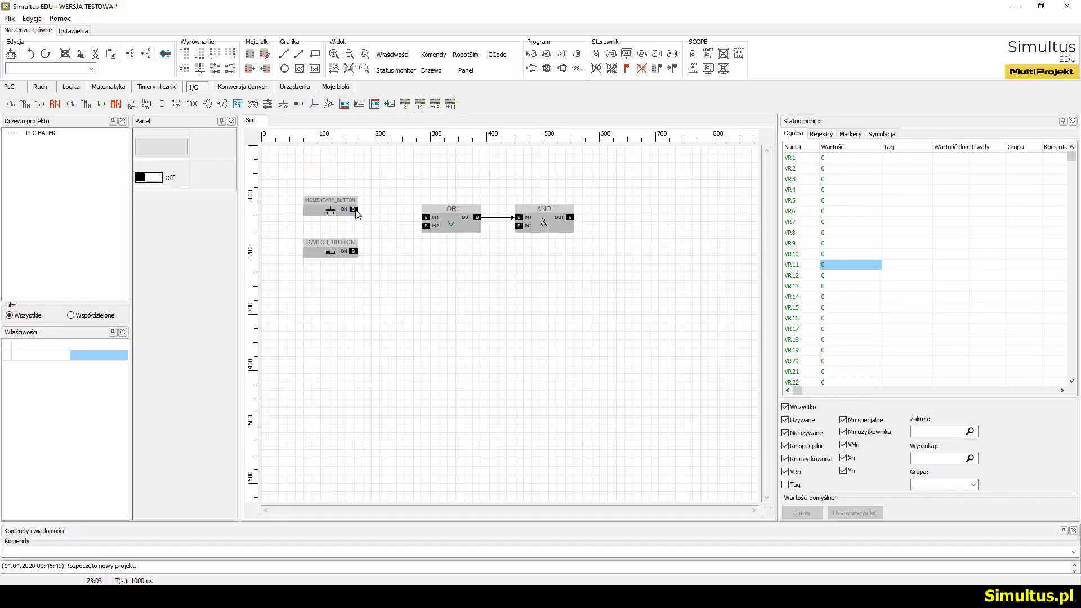
left_click_drag(353, 209, 426, 222)
left_click_drag(354, 252, 425, 226)
Rename the momentary button block to START.
left_click(330, 208)
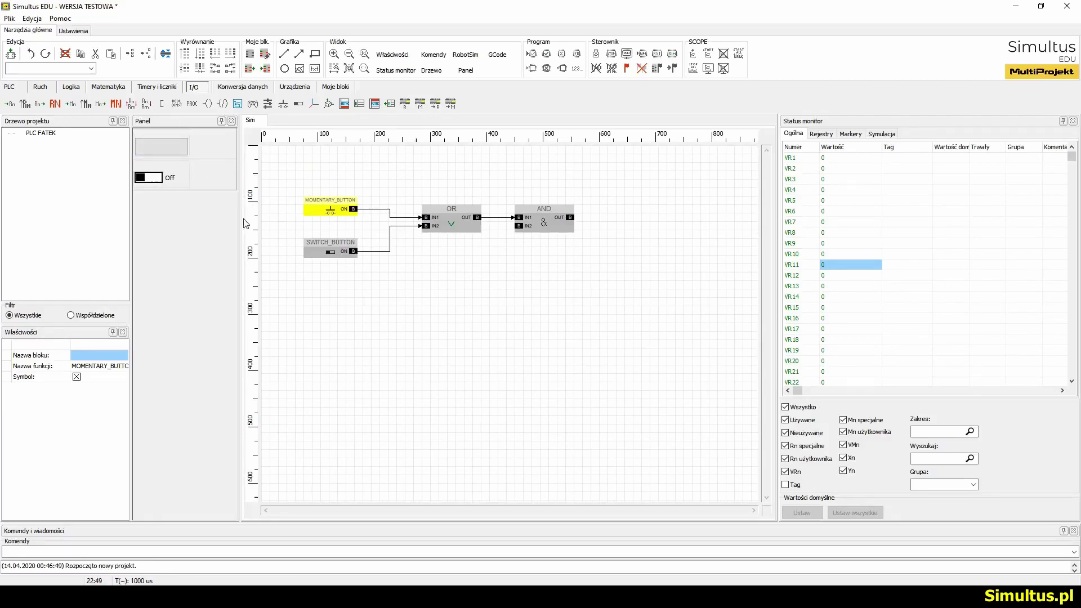
left_click(98, 356)
type("START")
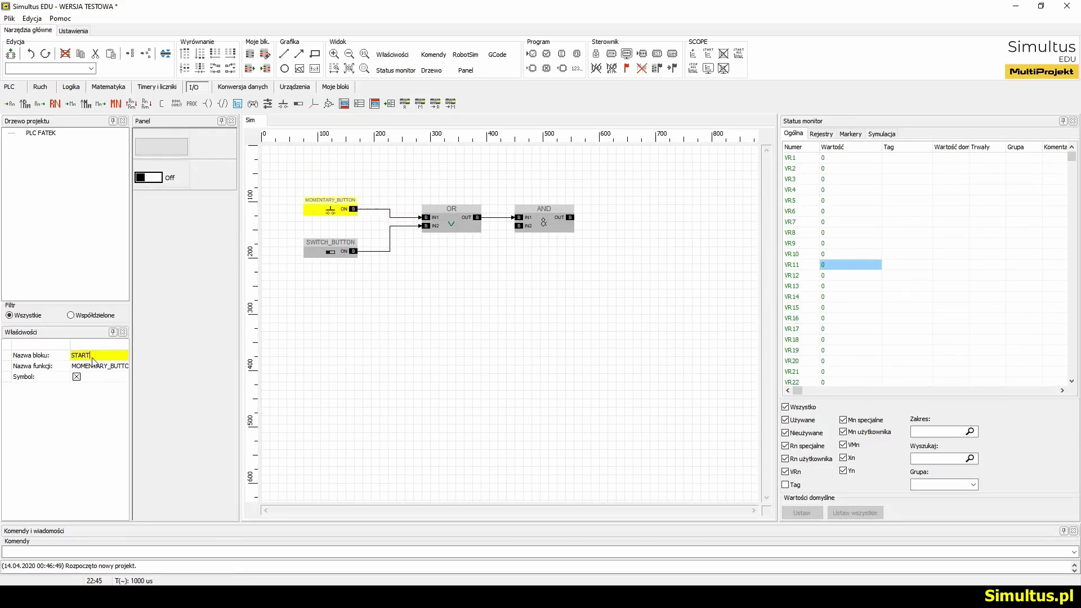
key("Return")
Rename the switch block to przelacznik.
left_click(341, 245)
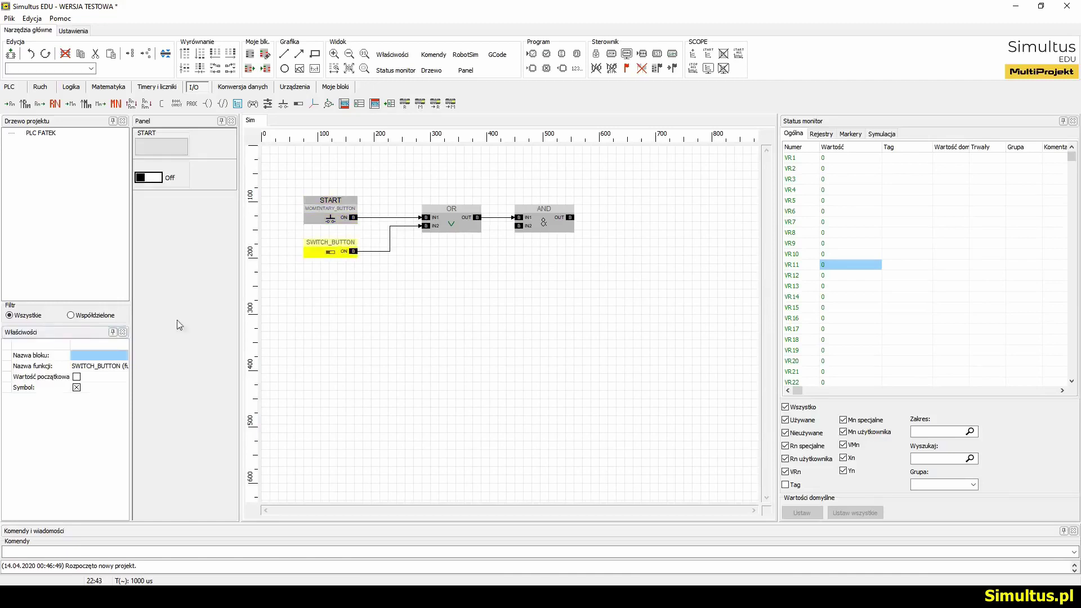
left_click(86, 359)
type("przełączni")
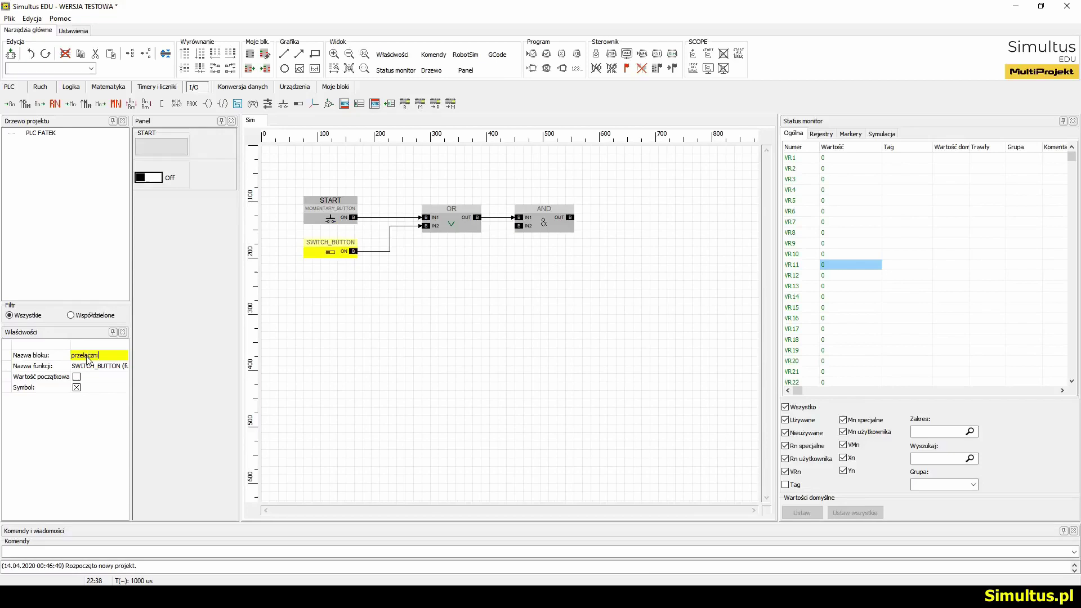
type("k")
key("Return")
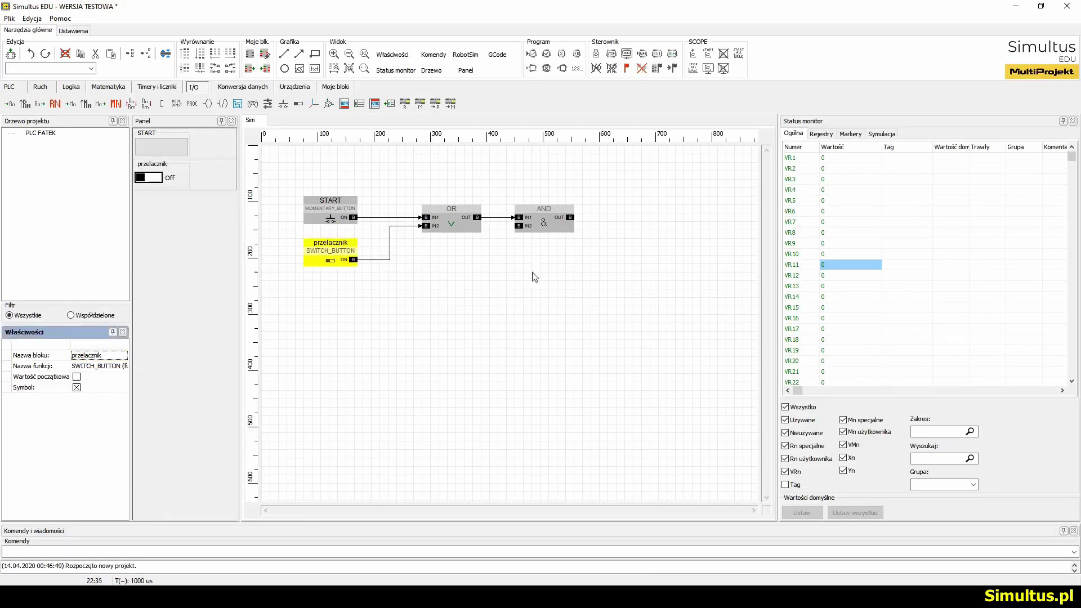
Simulate, pressing START twice and turning przelacznik On, then end the simulation.
left_click(671, 53)
left_click(163, 145)
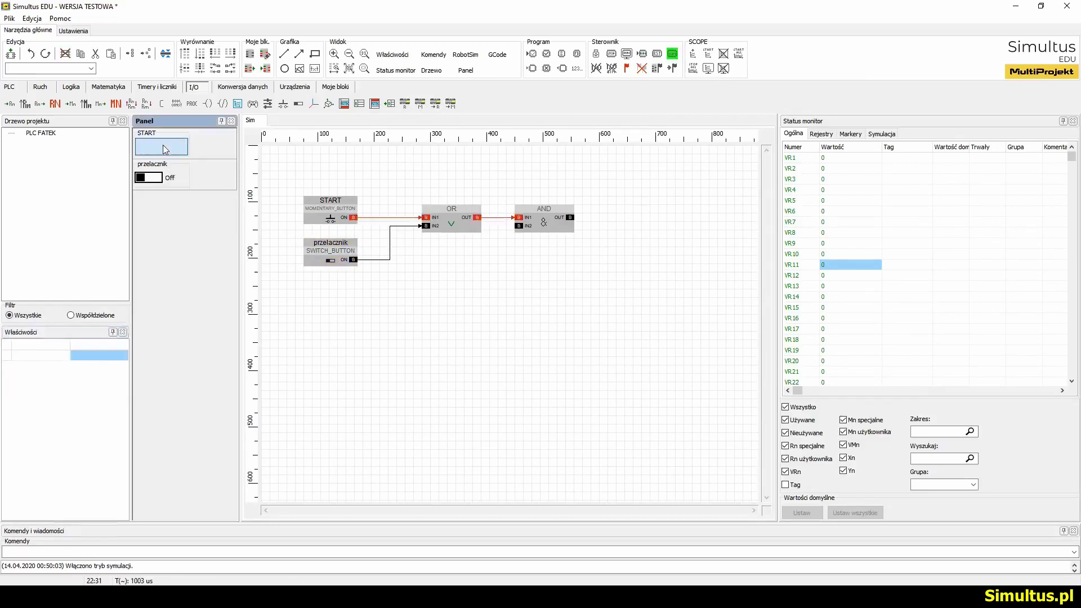
left_click(163, 145)
left_click(153, 182)
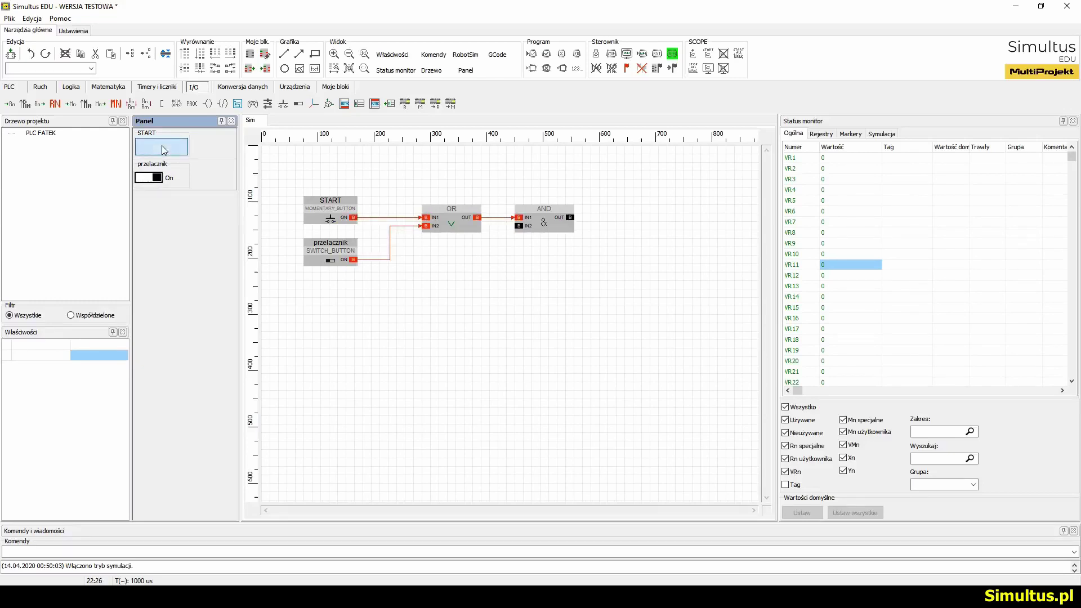
key("Escape")
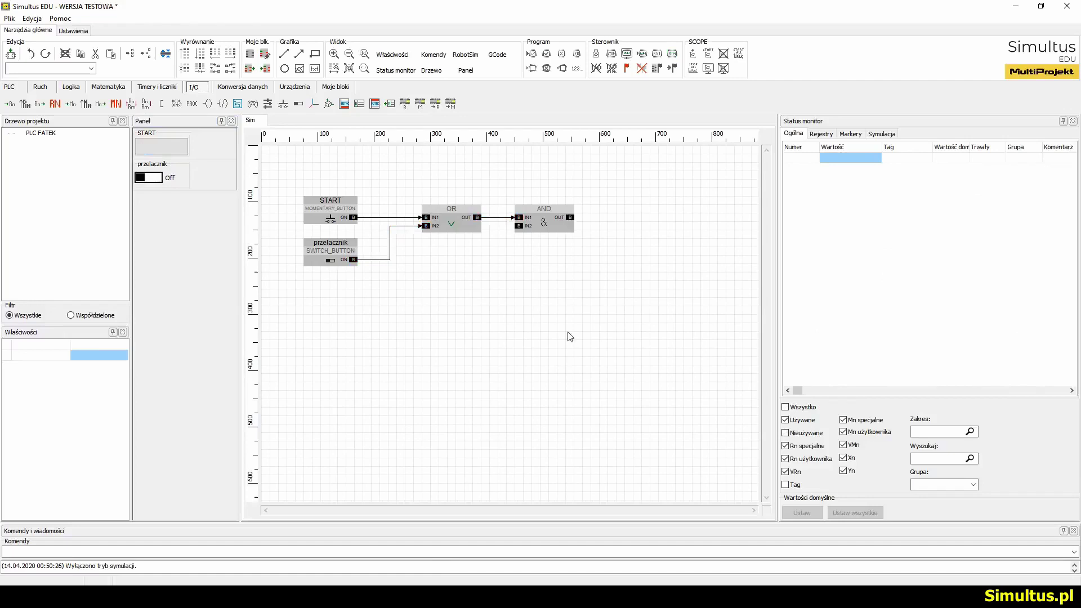
Add a VM1 marker block below the switch and wire it to AND input IN2.
left_click(99, 103)
type("VM1")
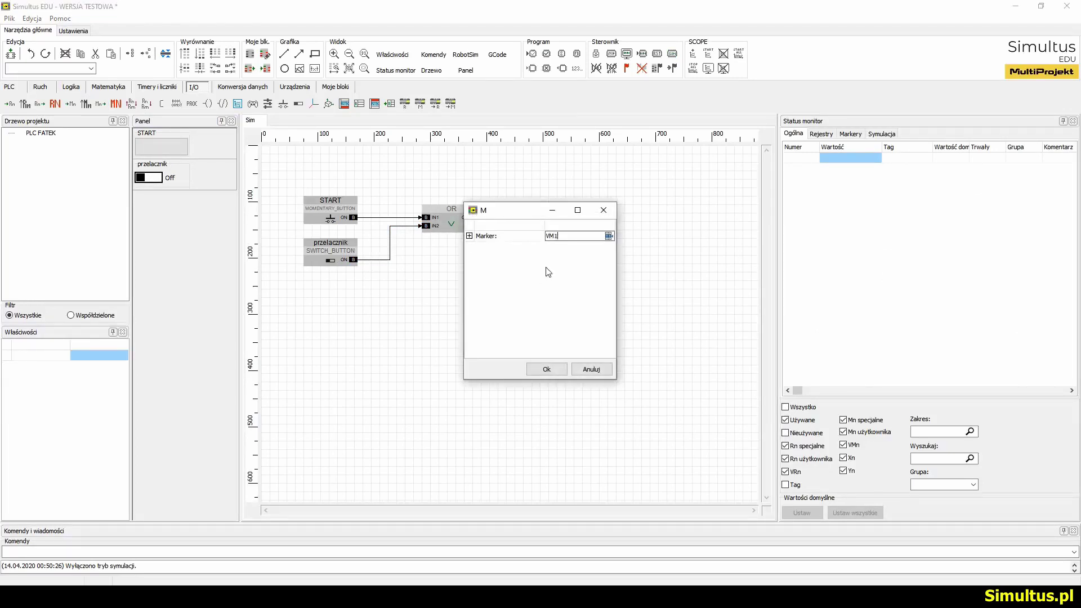
key("Return")
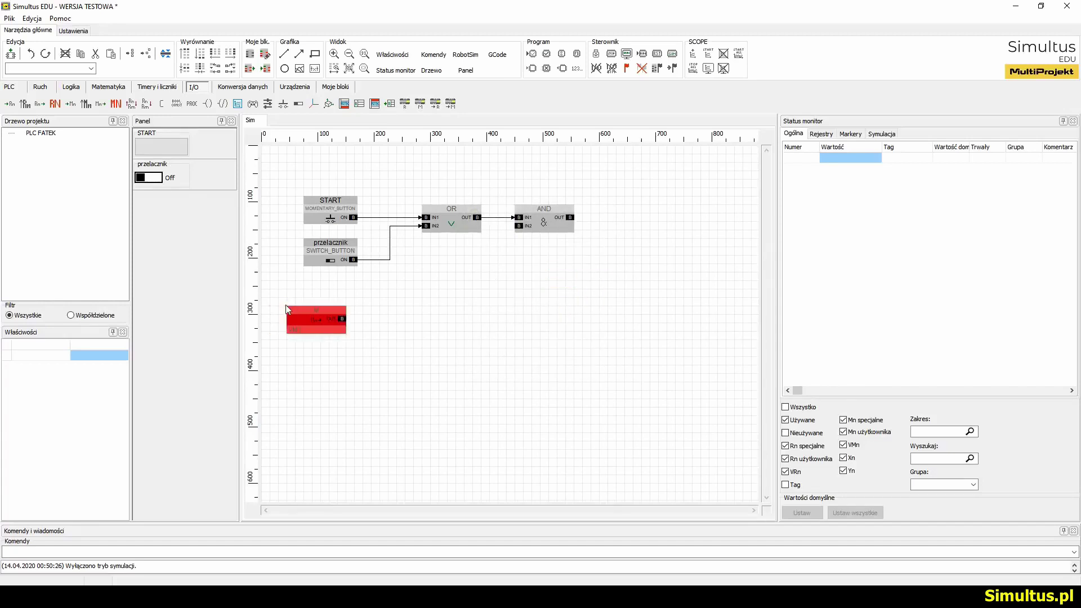
left_click(297, 305)
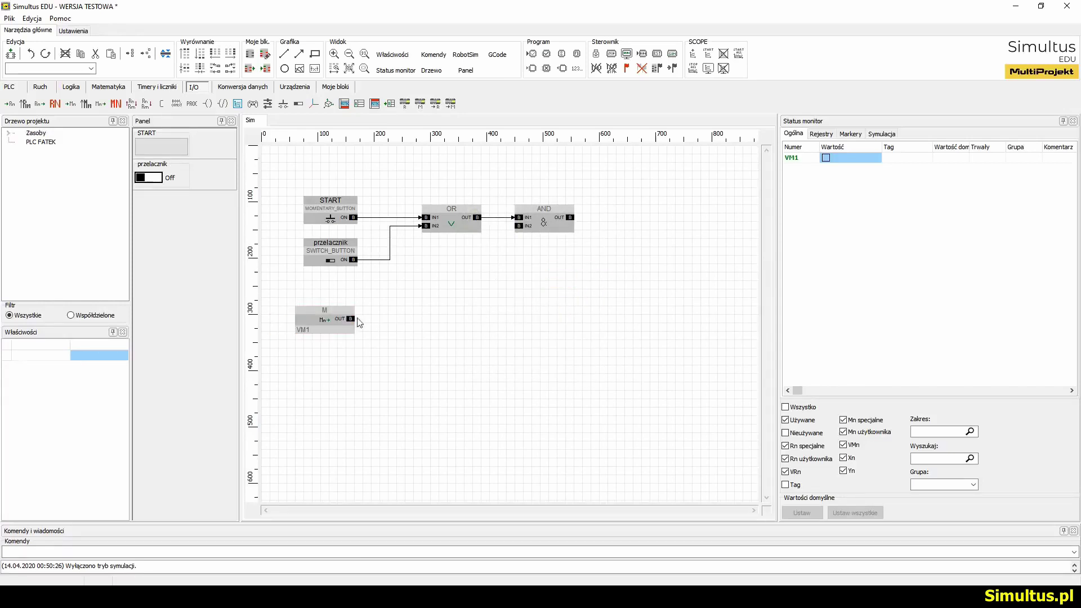
left_click_drag(352, 319, 518, 226)
left_click(434, 288)
left_click_drag(435, 288, 495, 291)
left_click(590, 293)
Add a WRITE_M block for VM2 right of AND and connect AND's output to it.
left_click(75, 106)
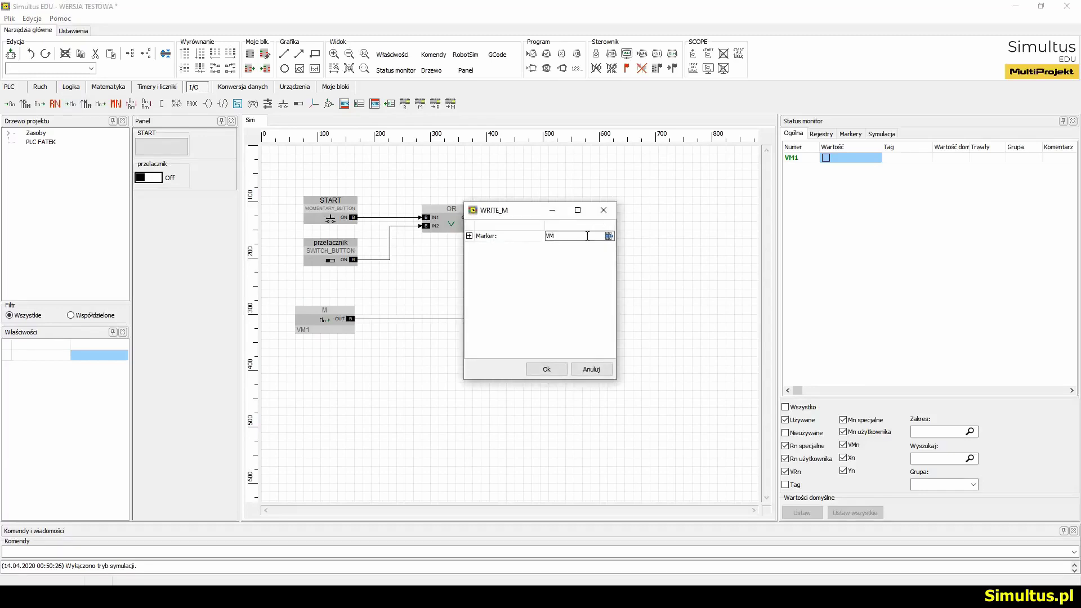
type("2")
key("Return")
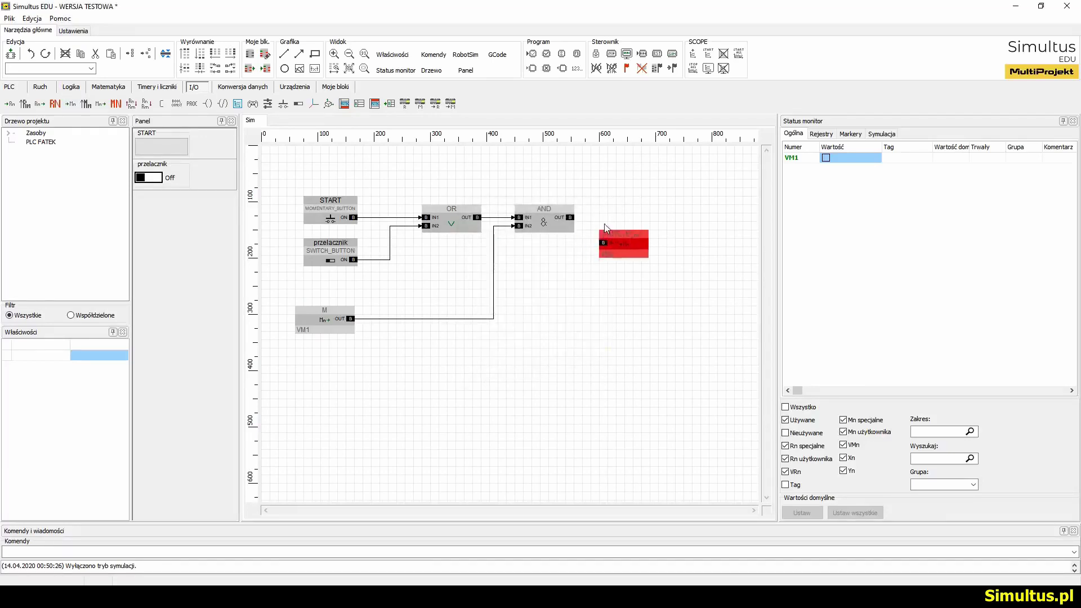
left_click(626, 212)
left_click_drag(571, 217, 629, 218)
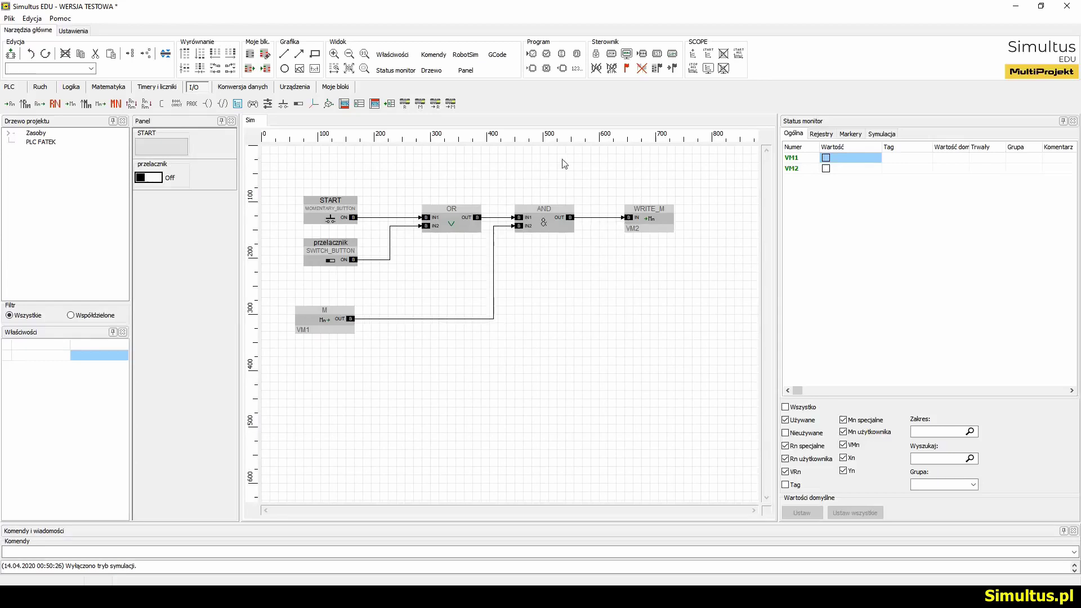
In simulation, force VM1 on, press START and turn przelacznik on.
left_click(673, 55)
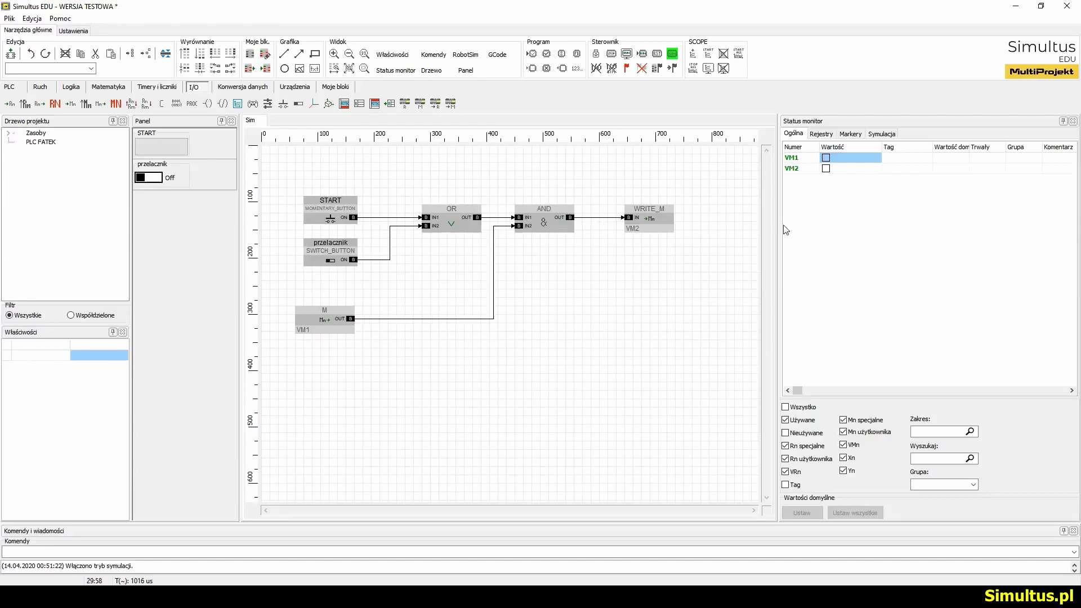
left_click(825, 158)
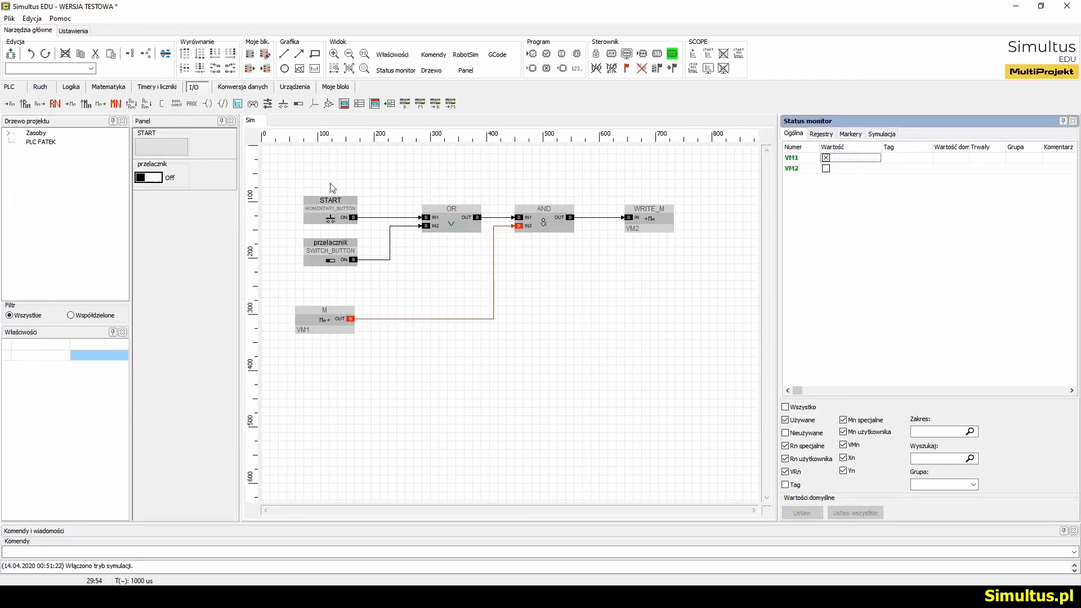
left_click(161, 145)
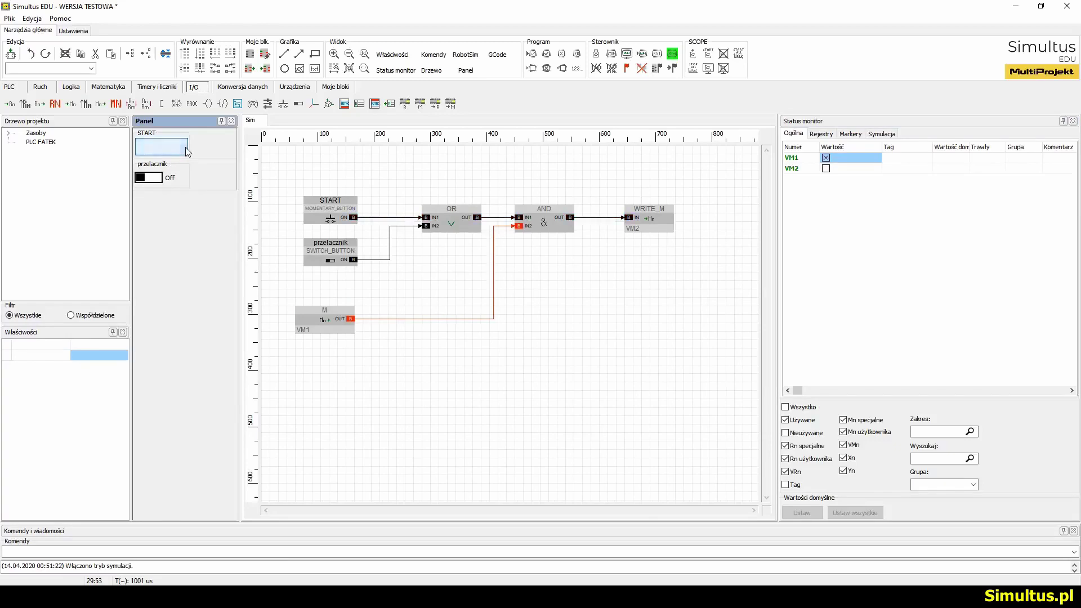
left_click(154, 179)
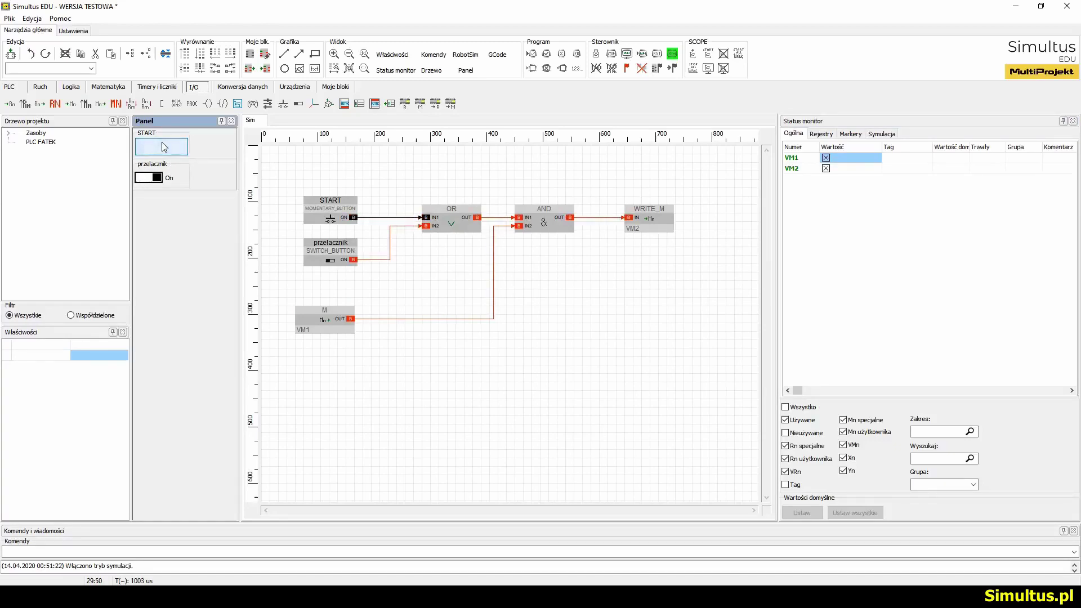
Turn przelacznik off, press START, then clear and reset marker VM1.
left_click(160, 145)
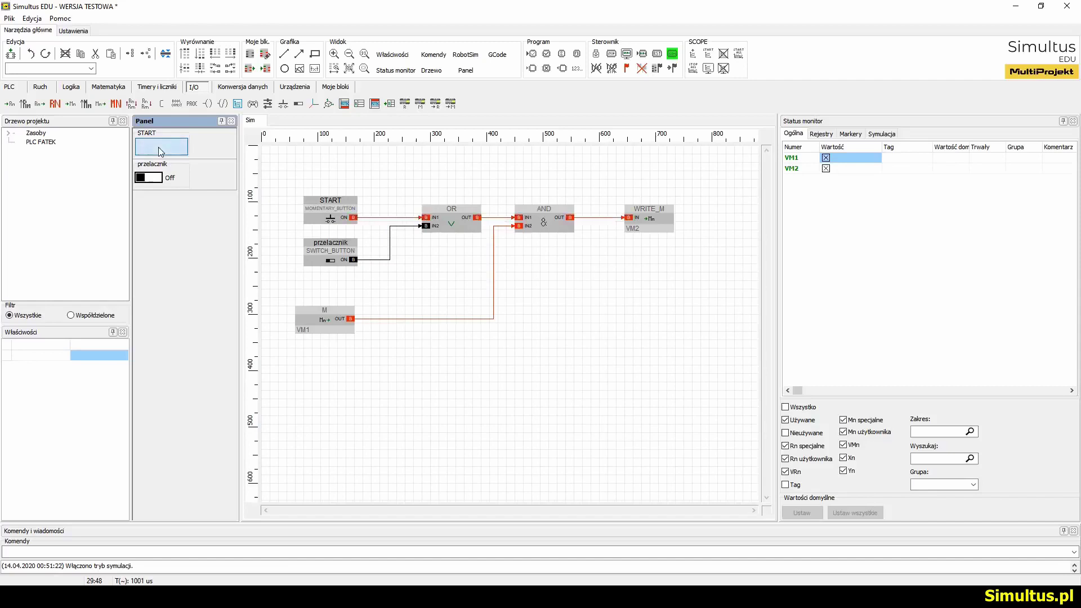
left_click(158, 147)
left_click(825, 158)
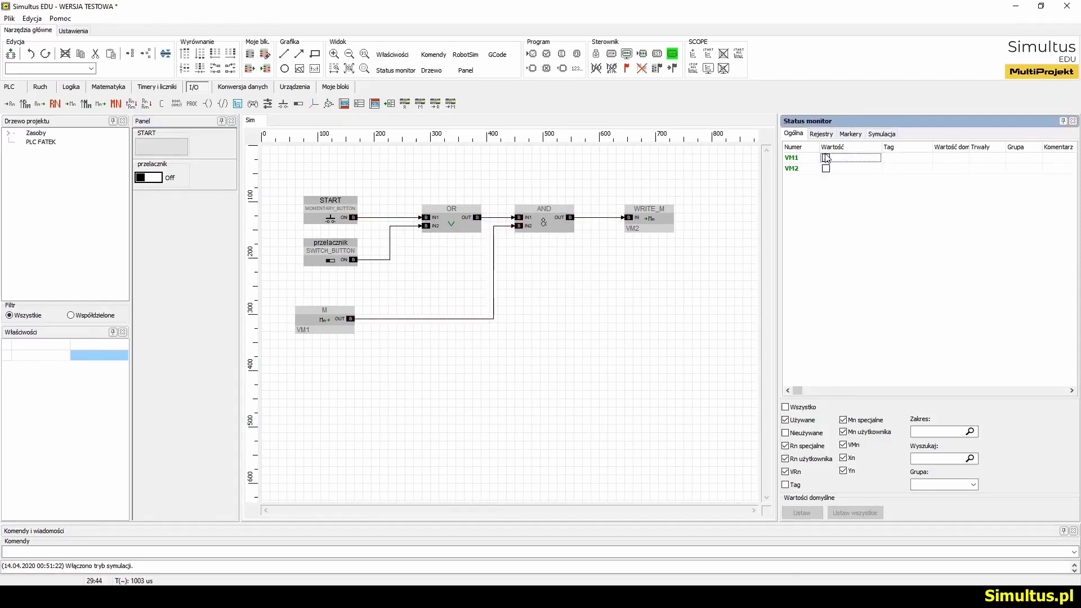
left_click(825, 159)
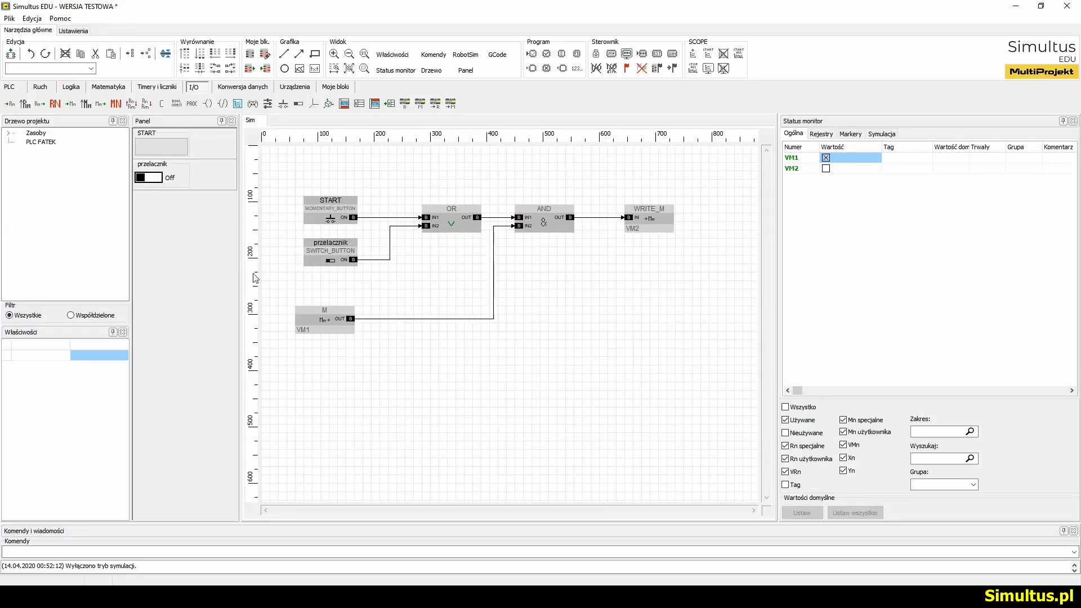
Add a SLIDER block below the M block and name it suwak.
left_click_drag(269, 103, 329, 376)
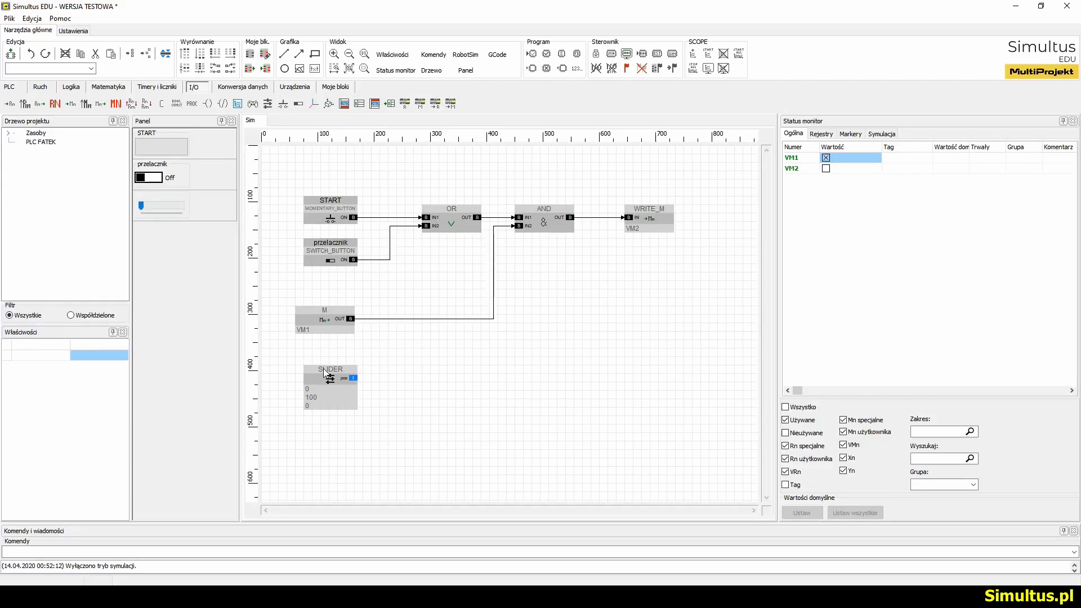
left_click(329, 376)
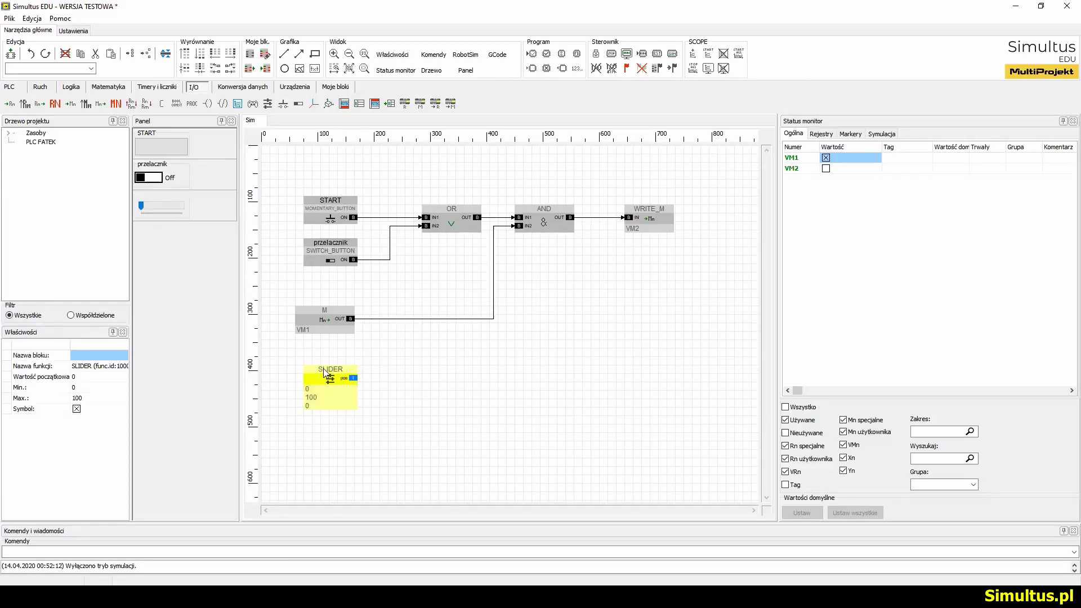
left_click(110, 362)
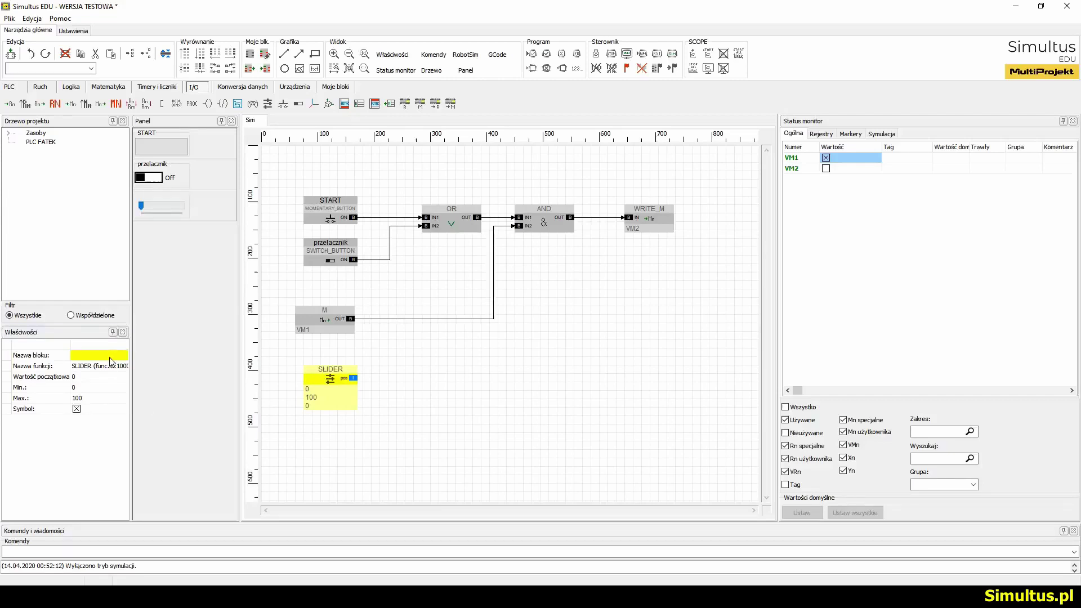
type("suwak")
key("Return")
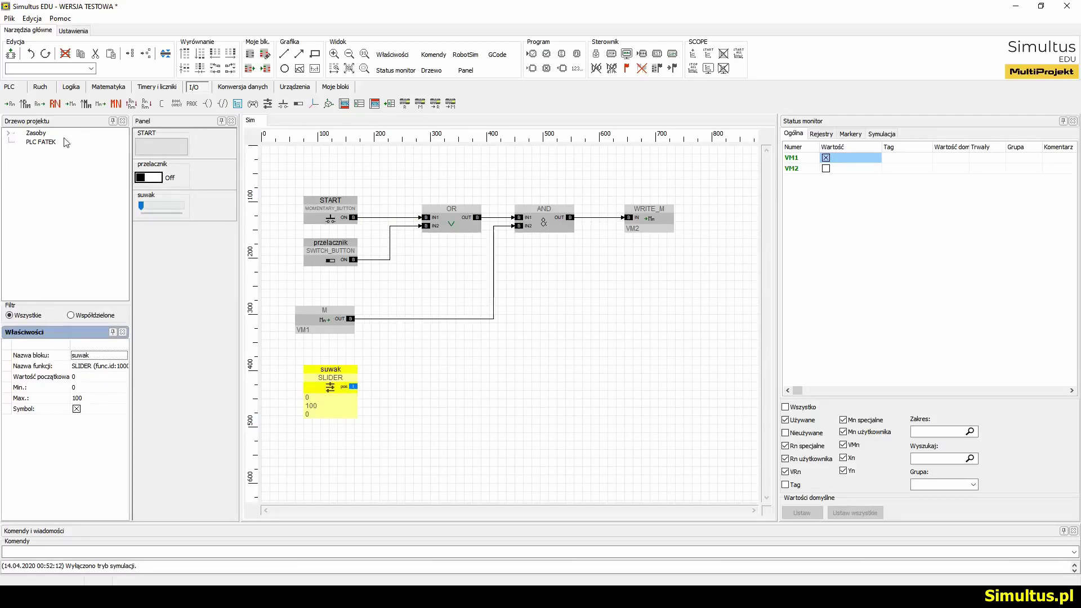
type("VR2")
Place an R block reading register VR2 below the suwak slider.
left_click(40, 103)
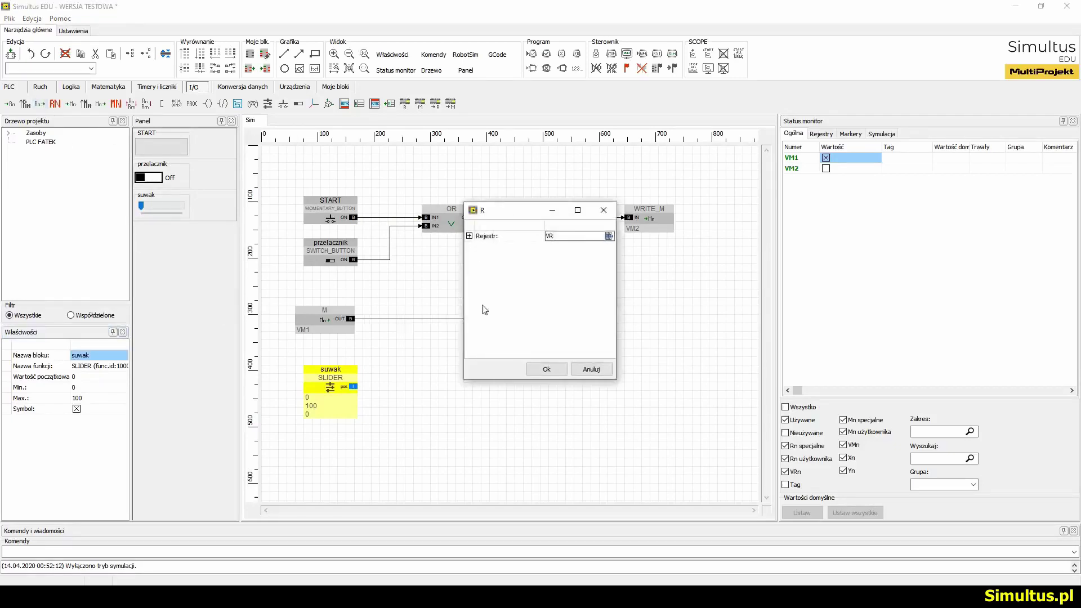
key("Return")
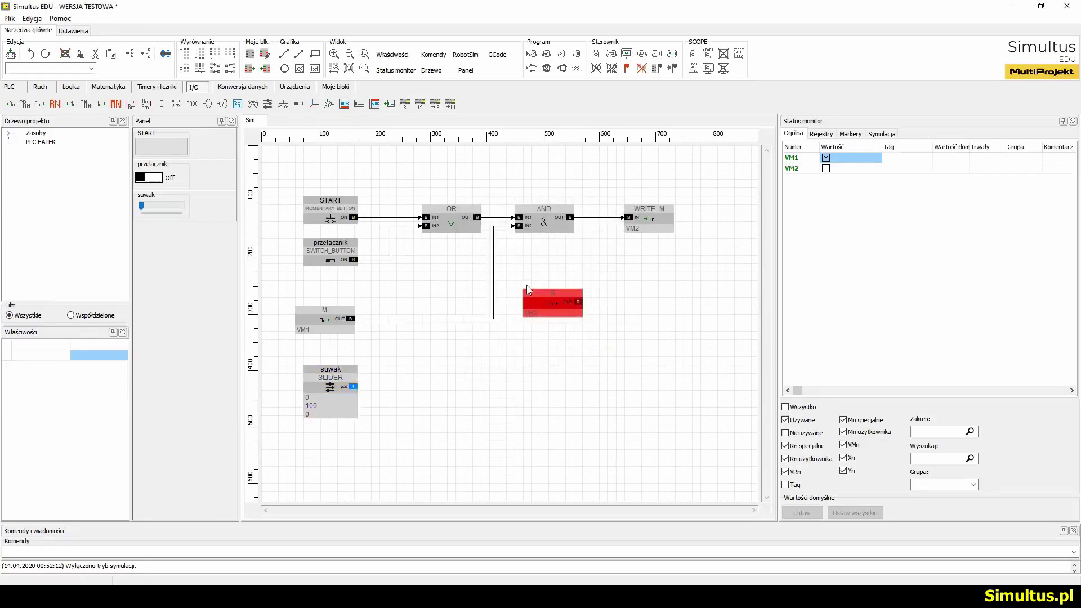
left_click(294, 441)
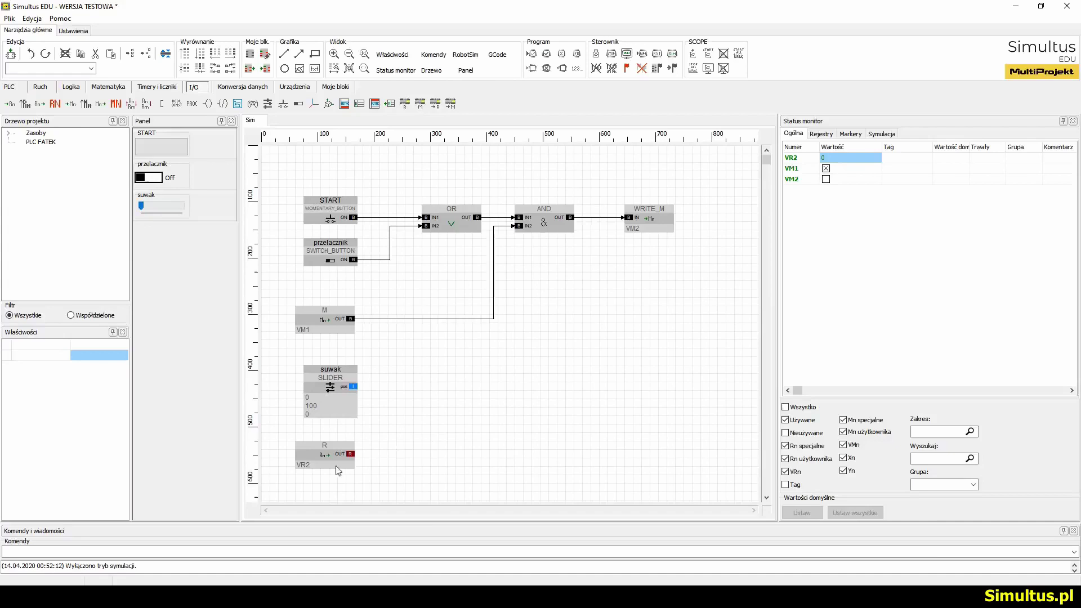
left_click(316, 459)
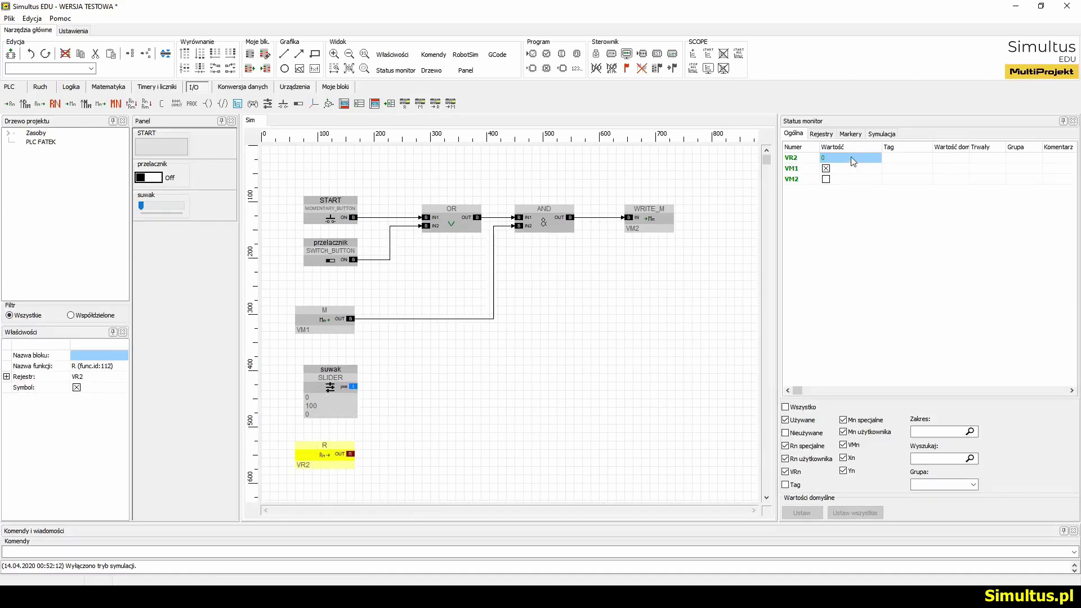
left_click(664, 393)
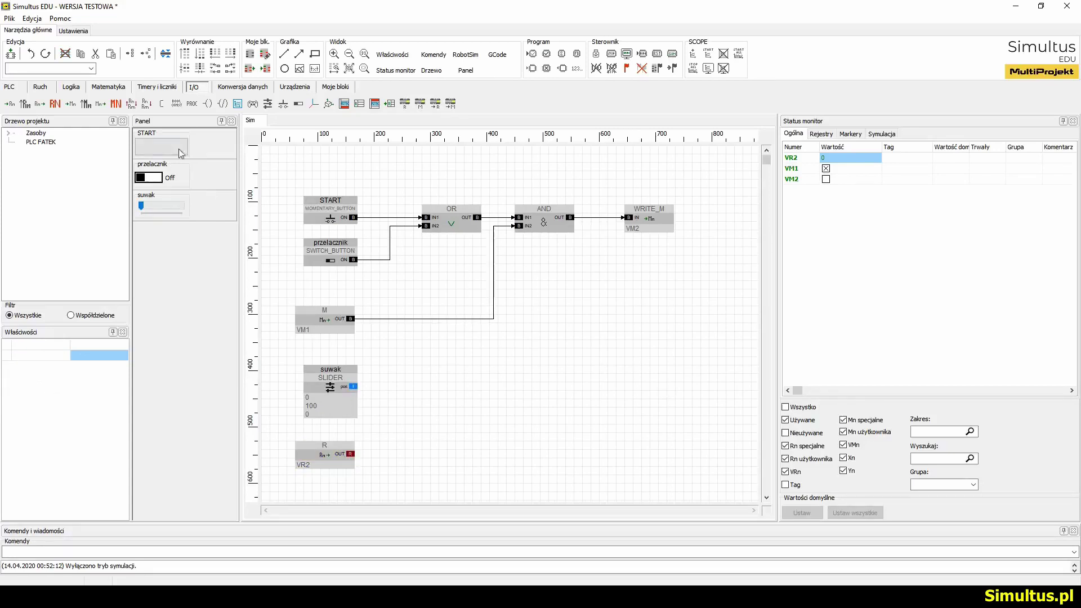
left_click(111, 88)
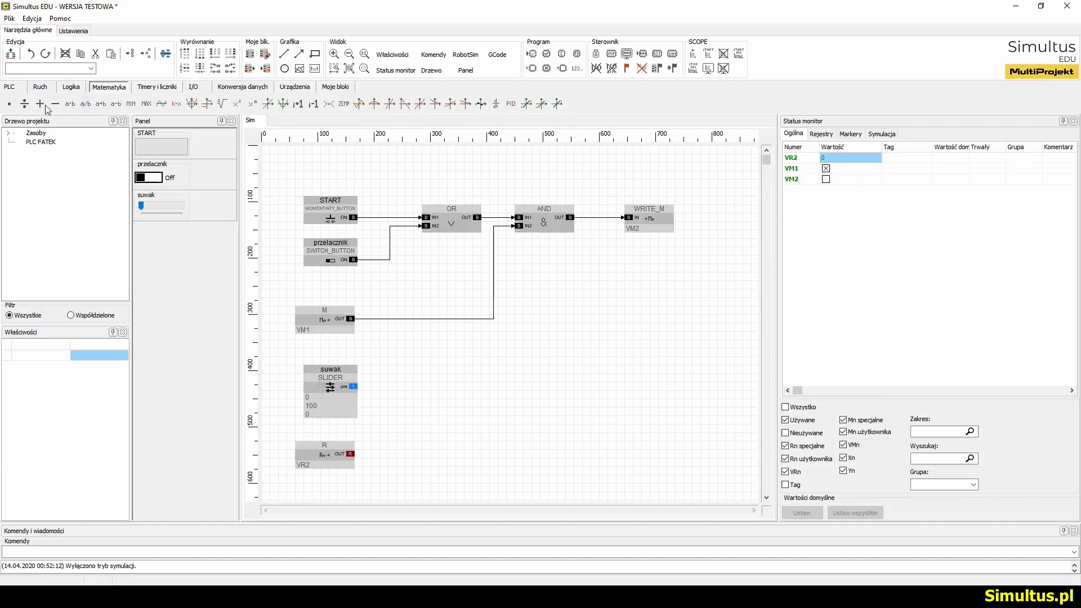
Add an ADDR block wired from suwak to input a and VR2 to input b.
left_click(101, 104)
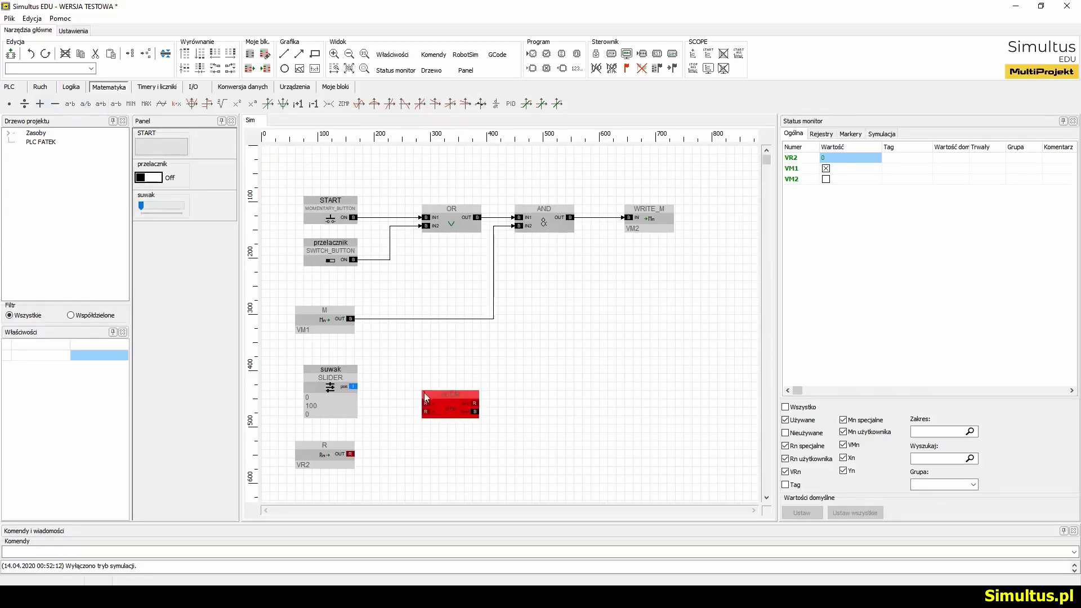
left_click(424, 393)
left_click_drag(352, 387, 427, 404)
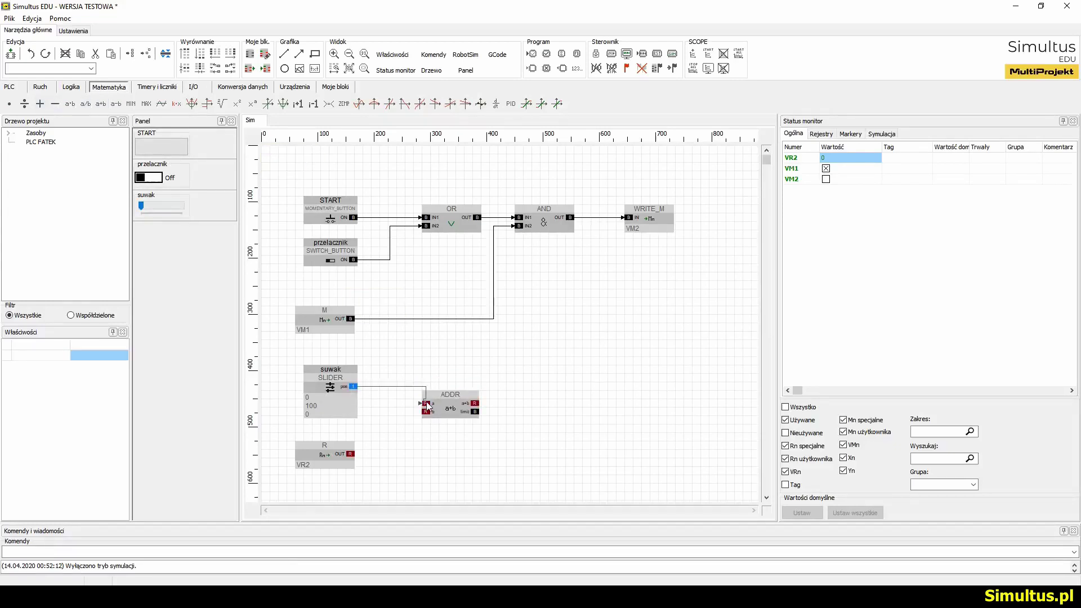
right_click(397, 388)
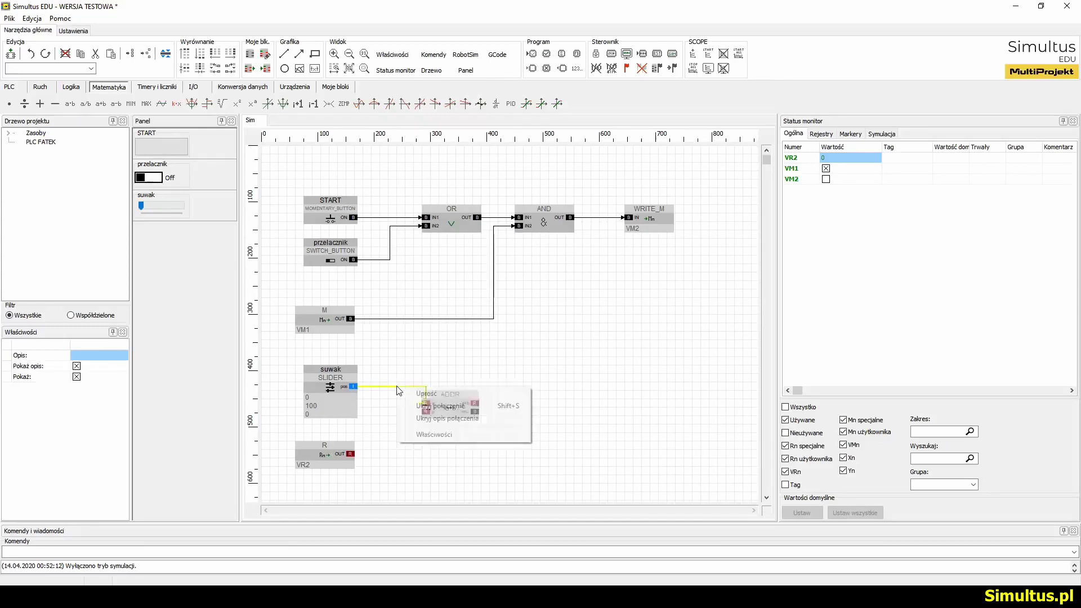
left_click(397, 421)
left_click_drag(351, 454, 425, 412)
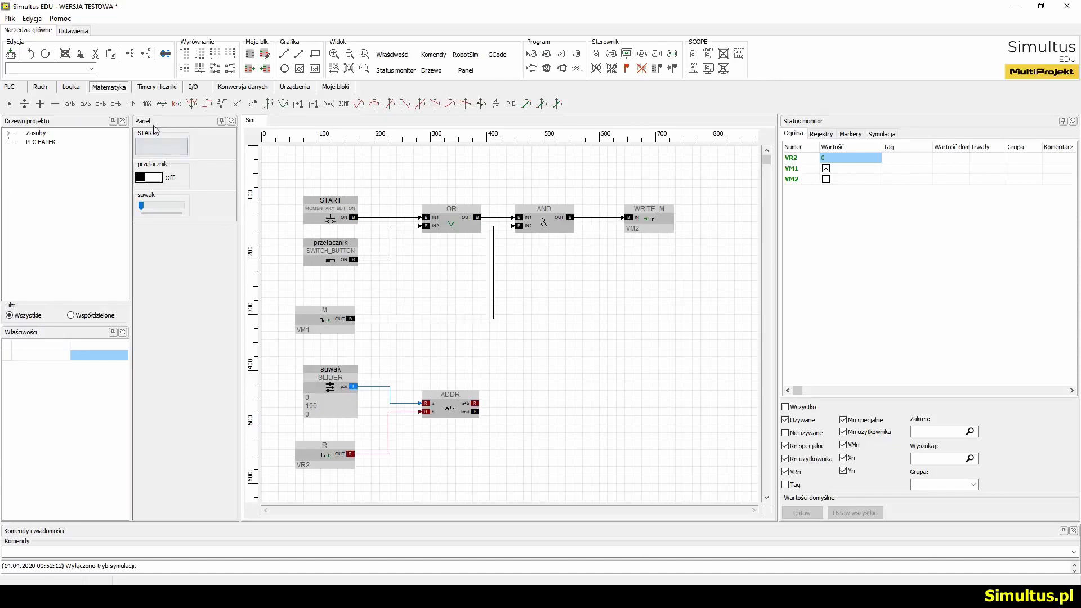
left_click(193, 87)
Add a WRITE_R block for VR5, wire ADDR's sum into it, and align it with ADDR.
left_click(10, 103)
type("VR5")
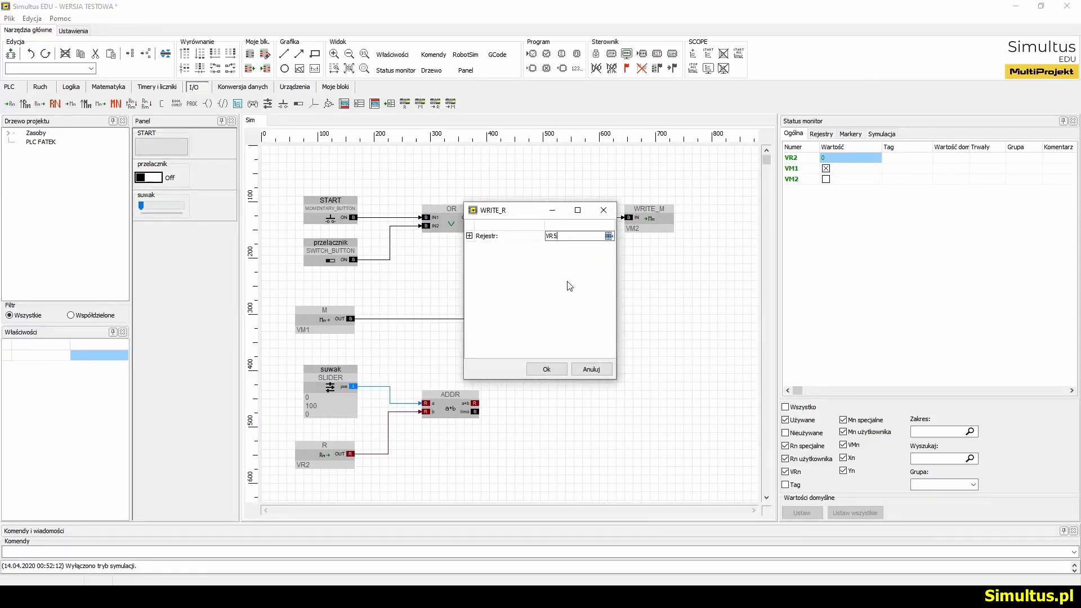
key("Return")
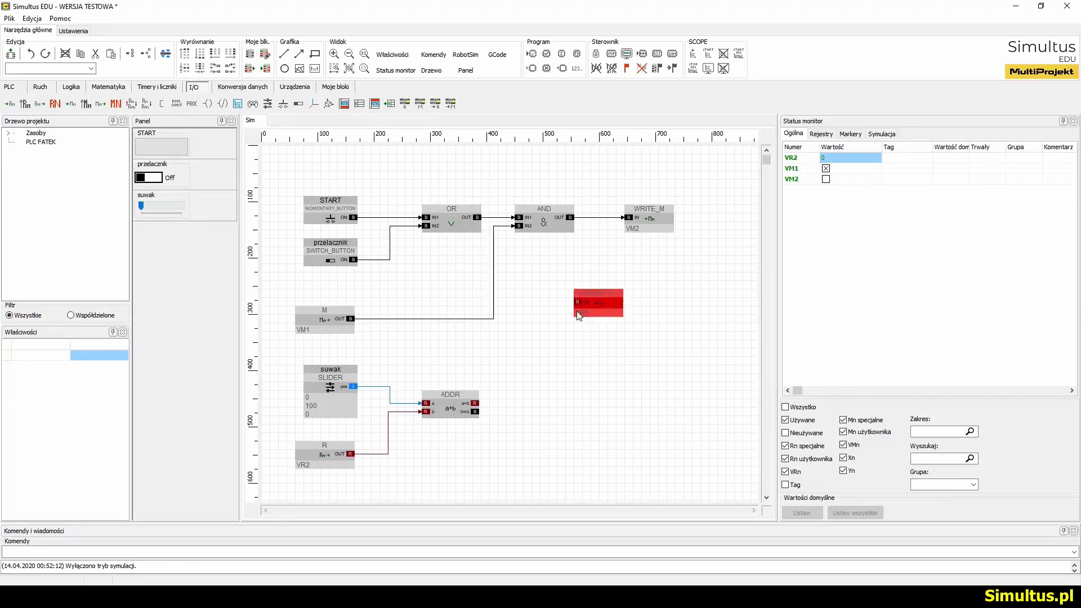
left_click(583, 386)
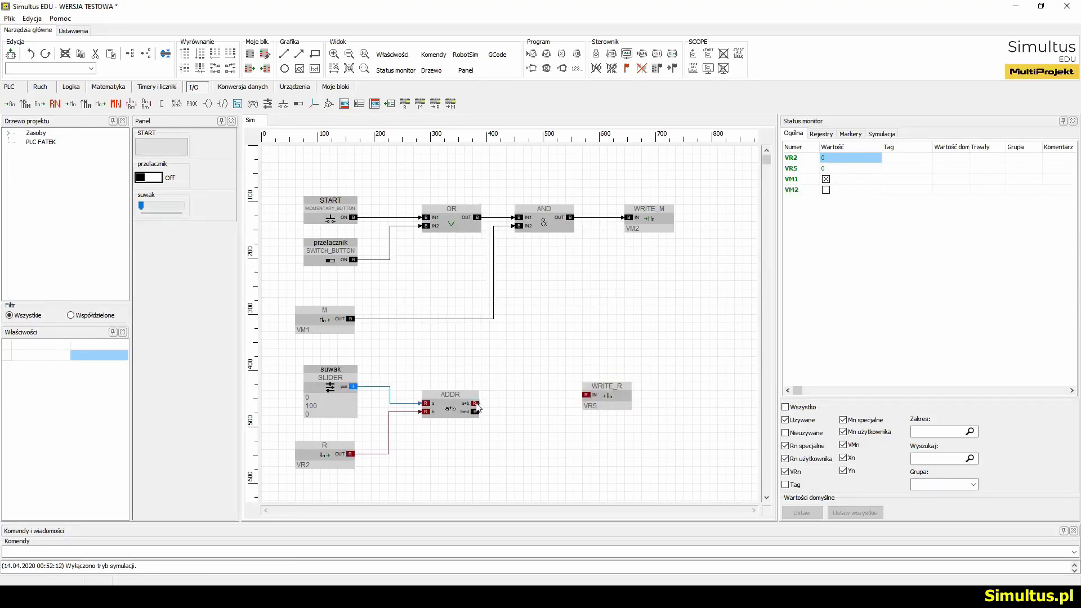
left_click_drag(474, 403, 584, 396)
left_click_drag(434, 355, 626, 438)
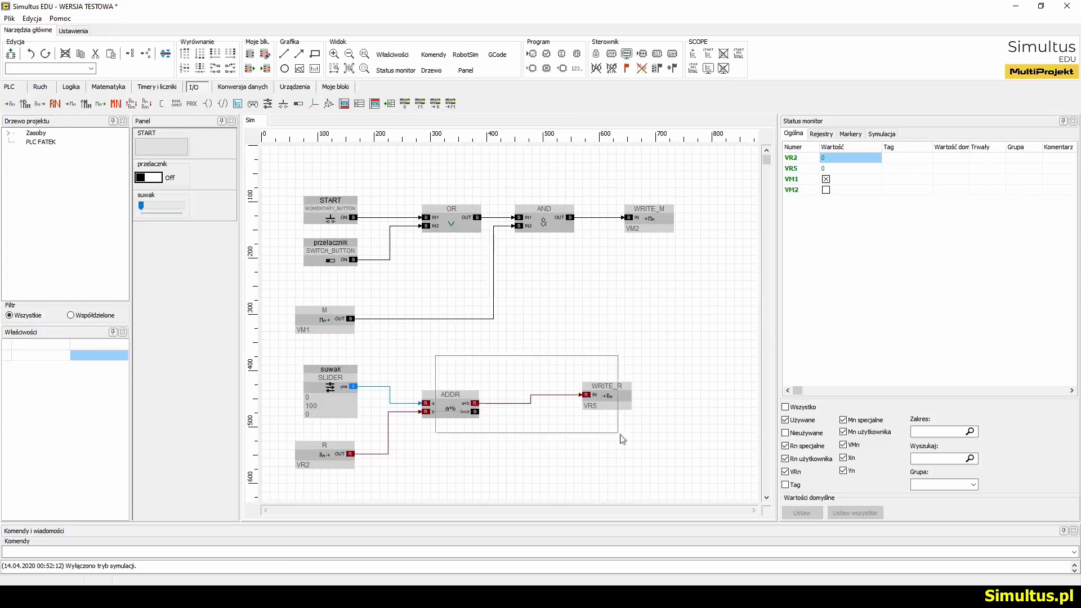
left_click(217, 68)
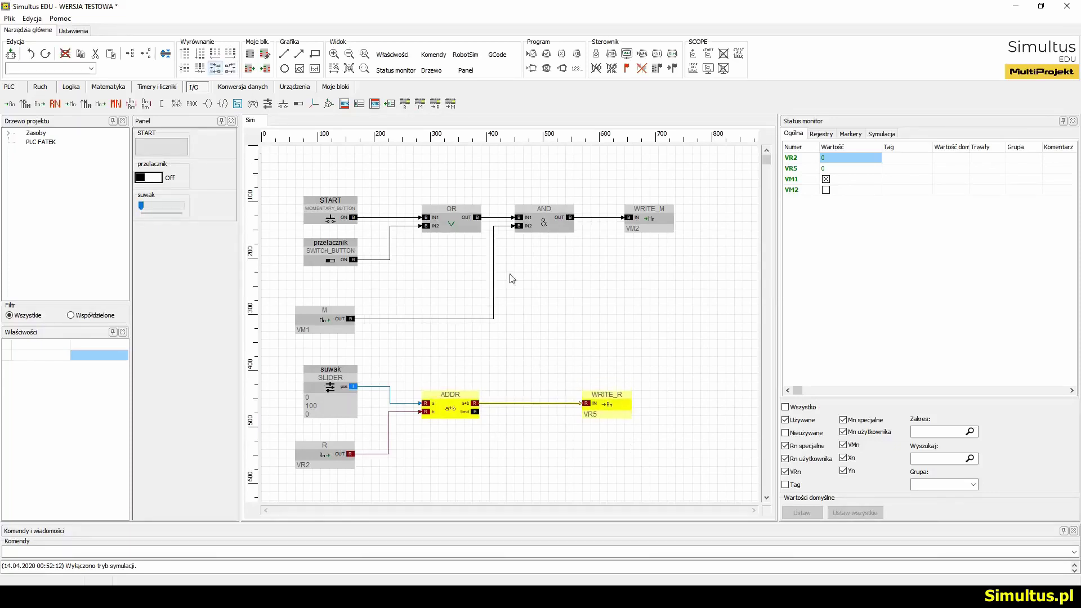
left_click(646, 319)
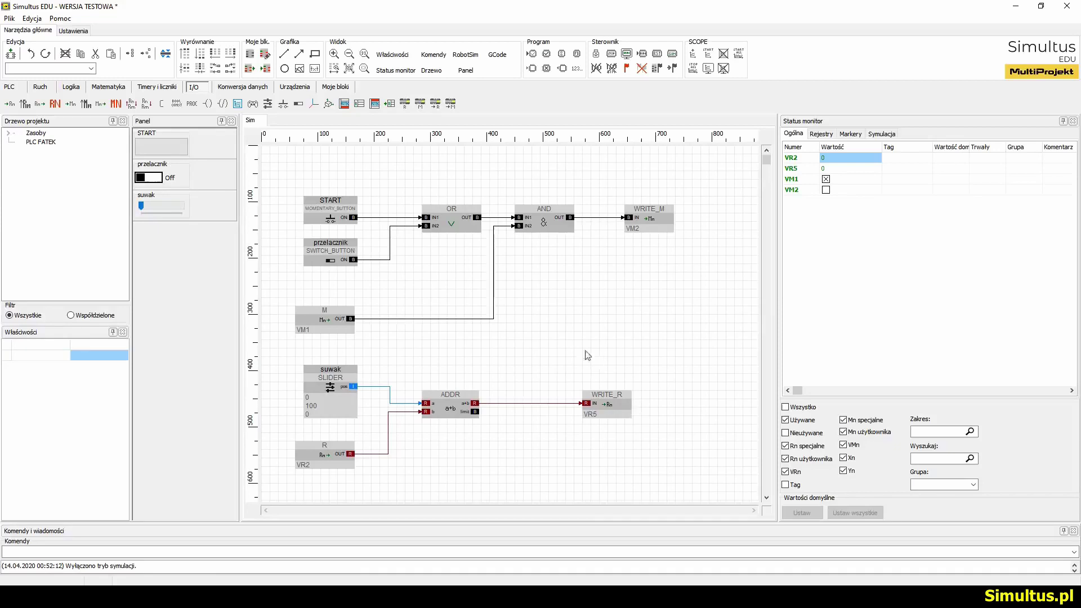
Inspect the properties of the M, WRITE_M and VR2 register blocks.
left_click(342, 330)
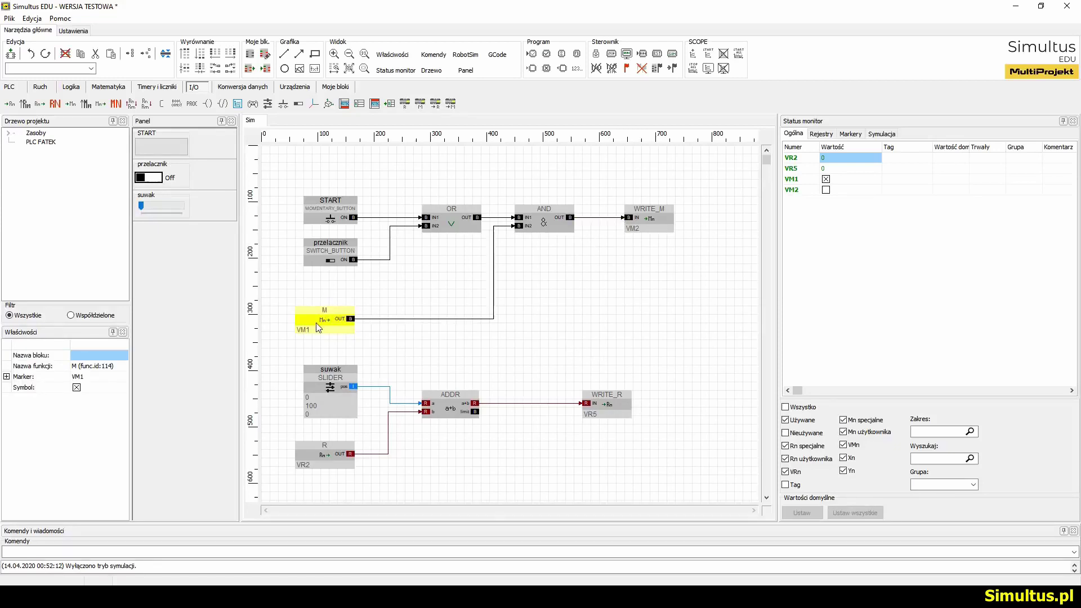
left_click(639, 230)
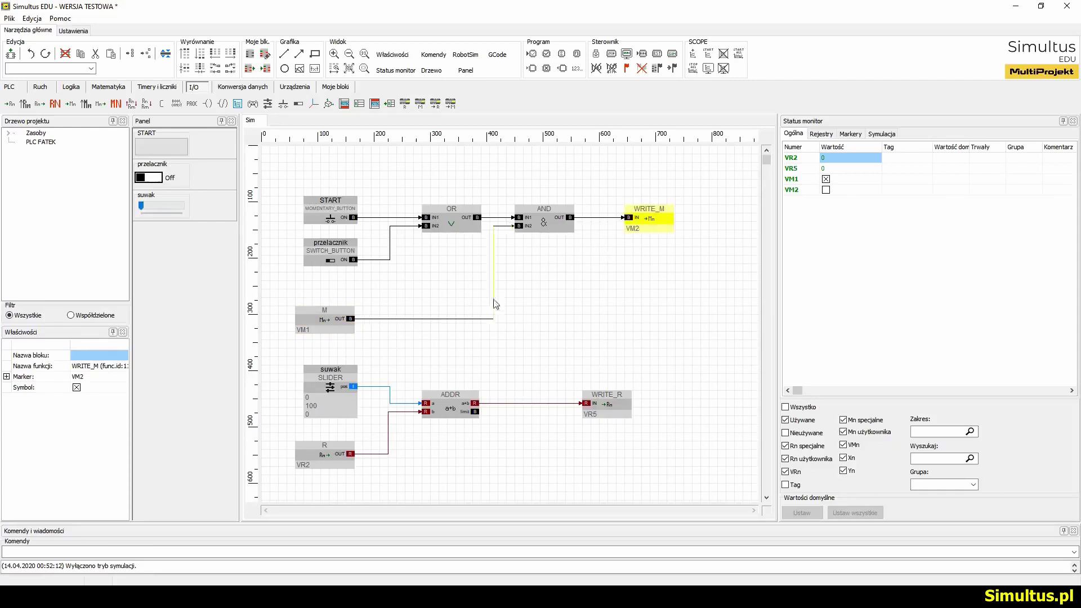
left_click(320, 465)
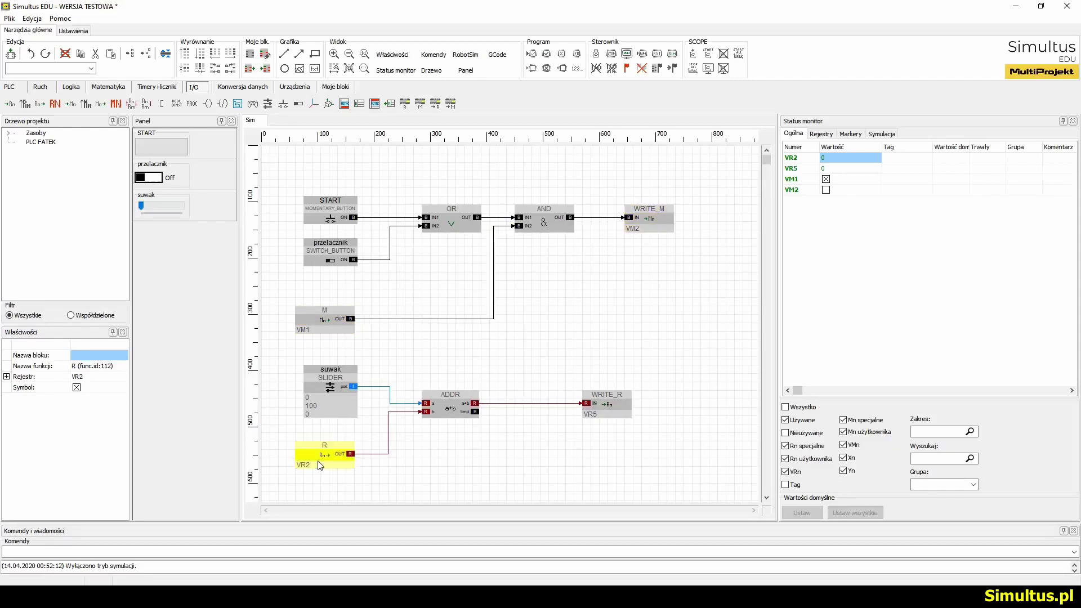
Tag register VR5 as wartosc_VR5 in the Status monitor.
left_click(628, 414)
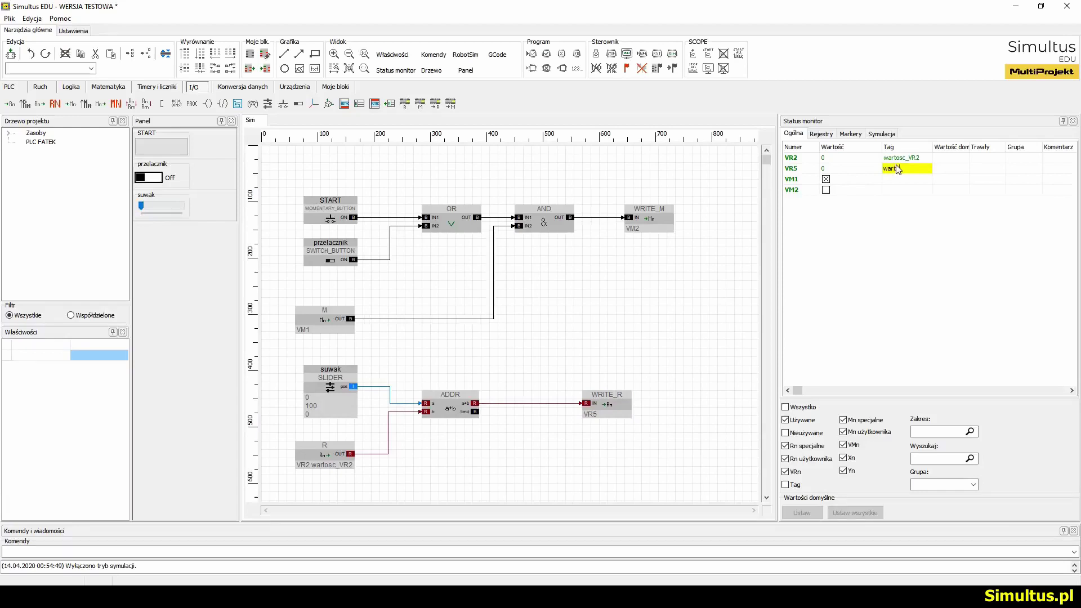
type("osc_")
type("VR5")
key("Return")
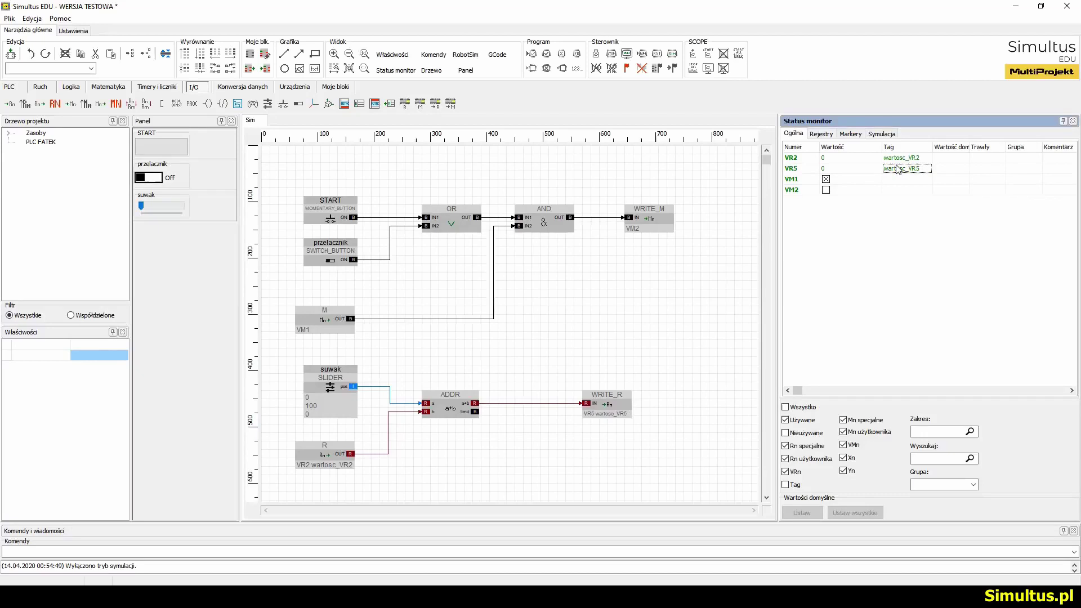
left_click(648, 333)
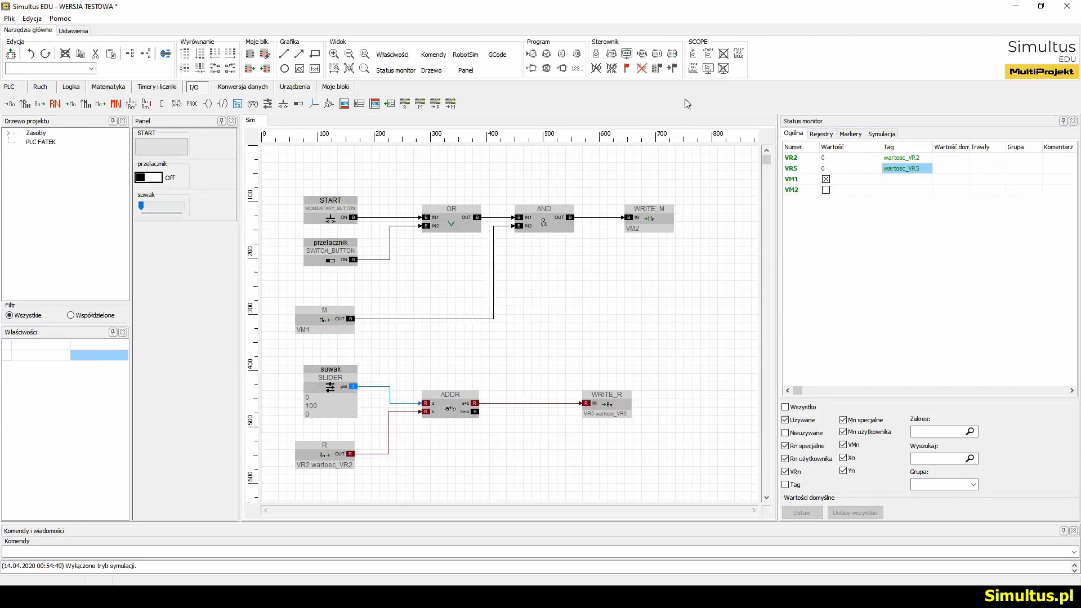
Start the simulation and slide suwak up to 30 so register VR5 reads 30.
left_click(672, 54)
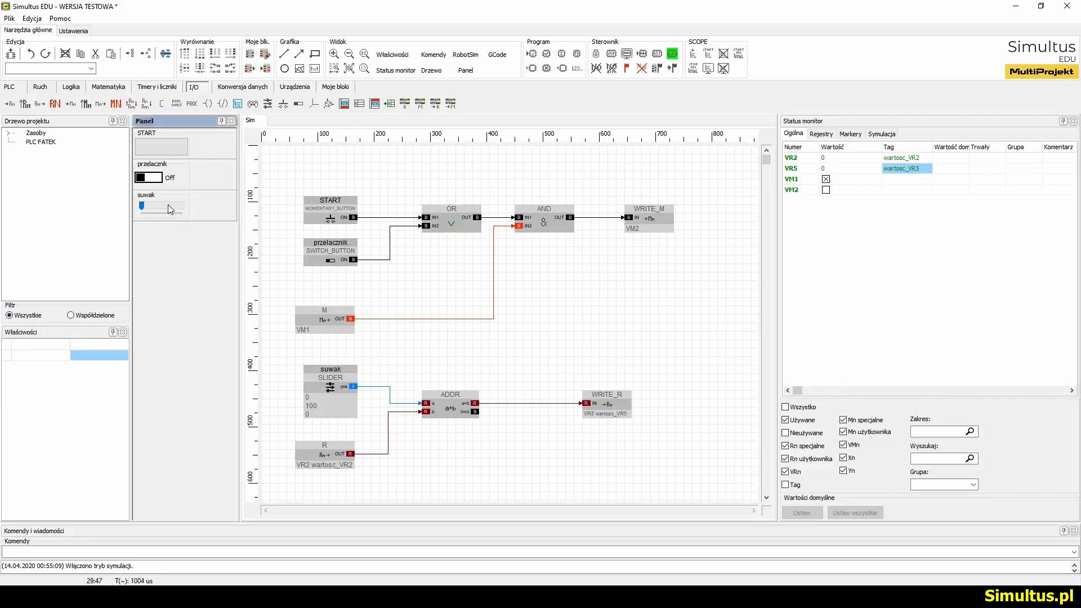
left_click_drag(141, 206, 148, 207)
Set register VR2's value to 15.
left_click(835, 163)
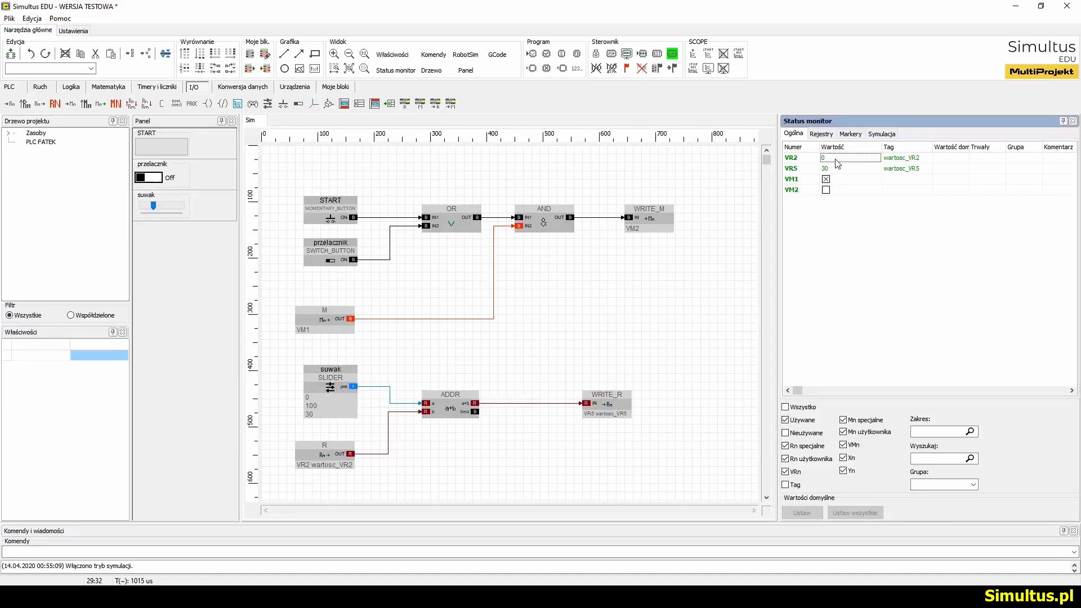
left_click(827, 162)
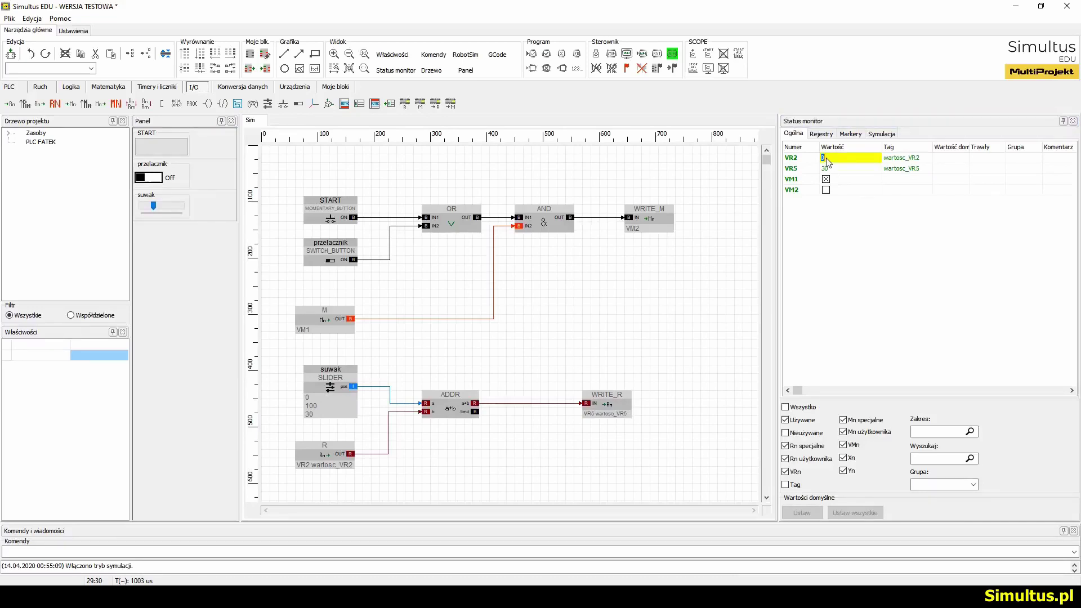
type("15")
key("Return")
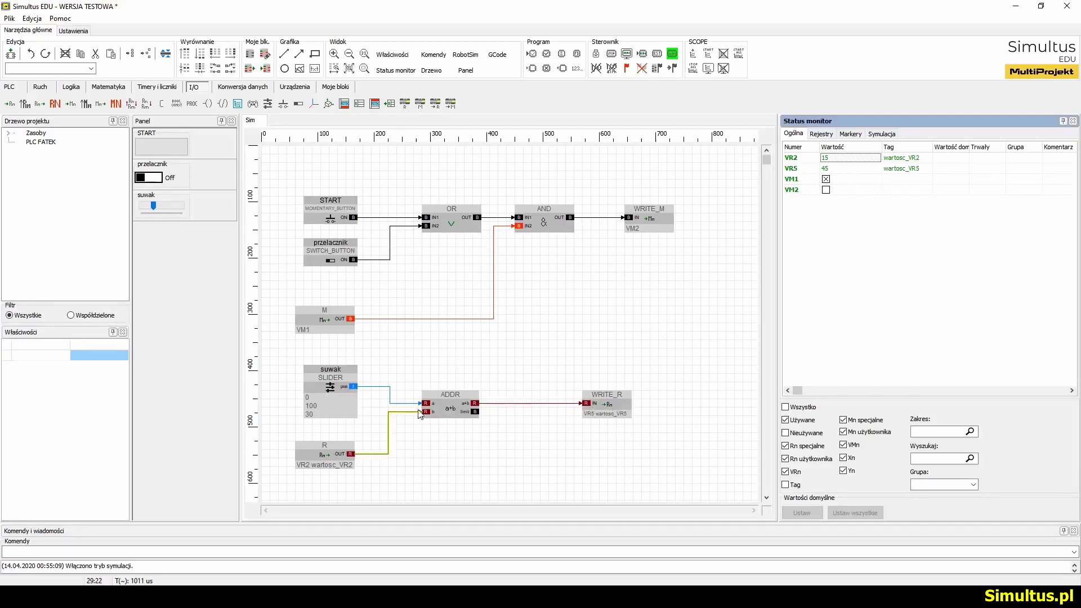
Raise suwak to 53 so VR5 shows 68, then select the START, przelacznik, M, suwak and R blocks.
left_click(156, 206)
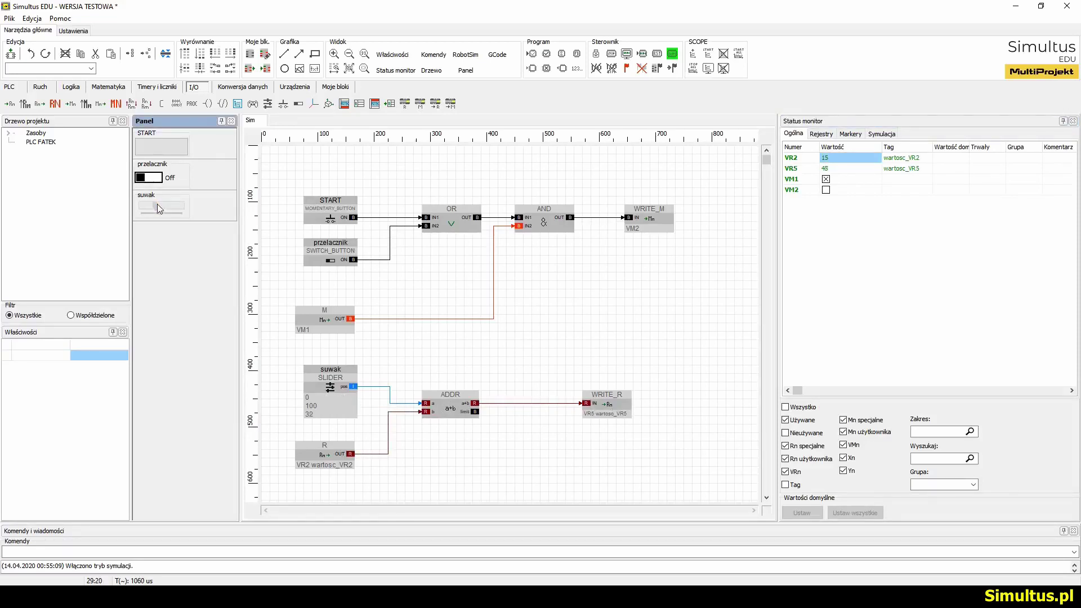
left_click_drag(164, 205, 166, 206)
left_click_drag(279, 173, 373, 475)
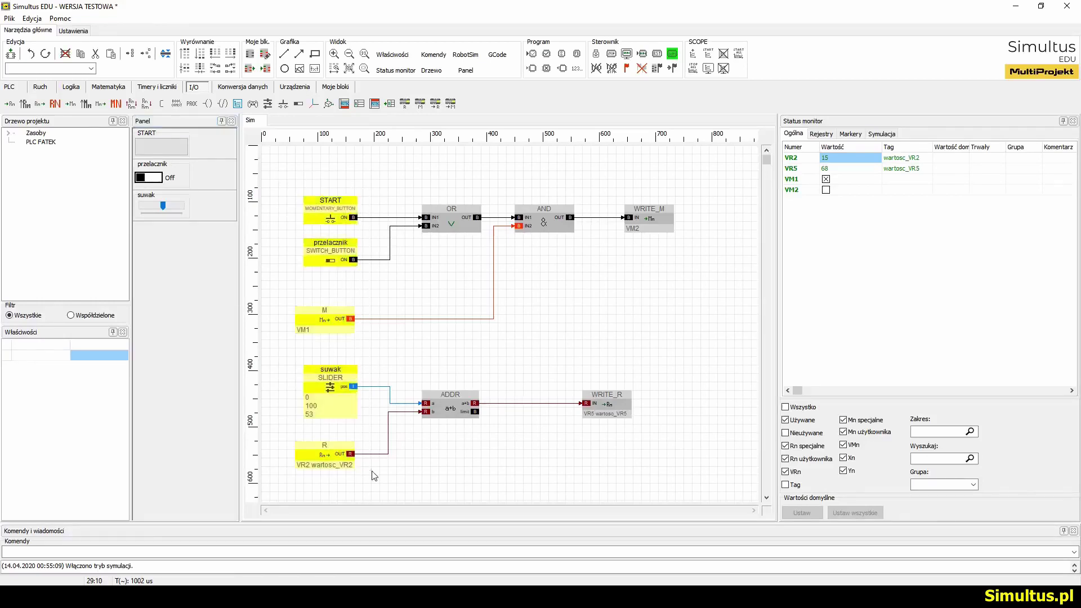
Left-align the selected input blocks, confirm leaving simulation mode, and pick the GAME_PAD block.
left_click(215, 53)
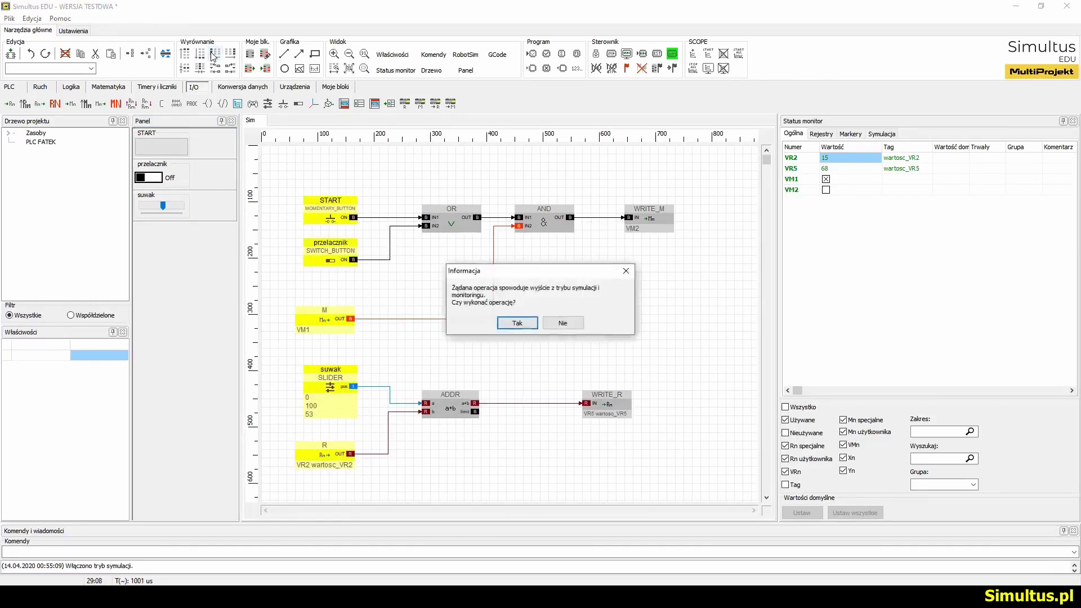
left_click(517, 323)
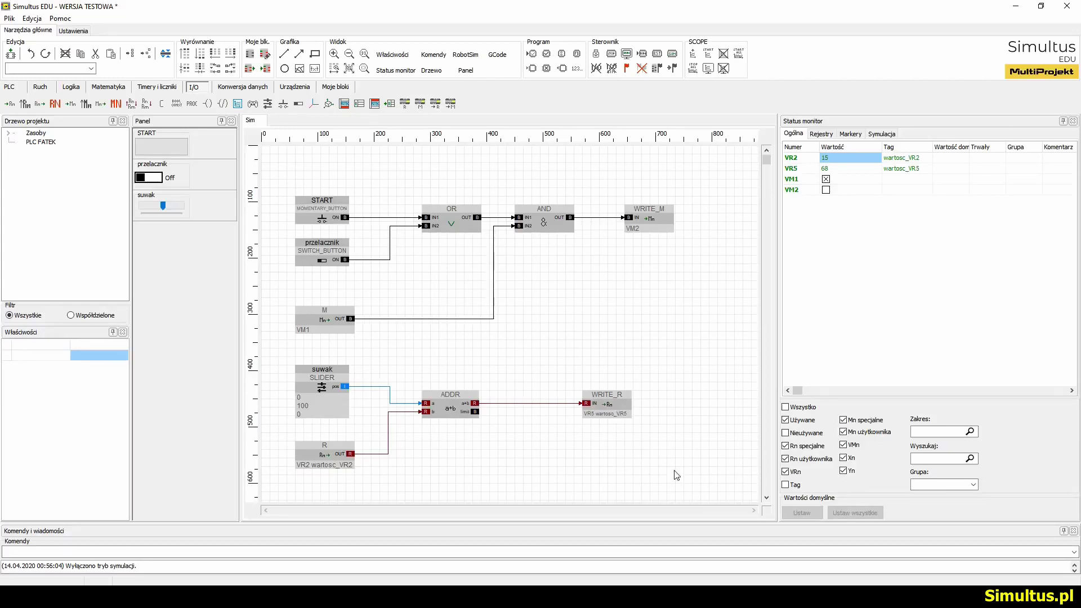
left_click_drag(673, 470, 319, 175)
scroll(339, 258, "down", 2)
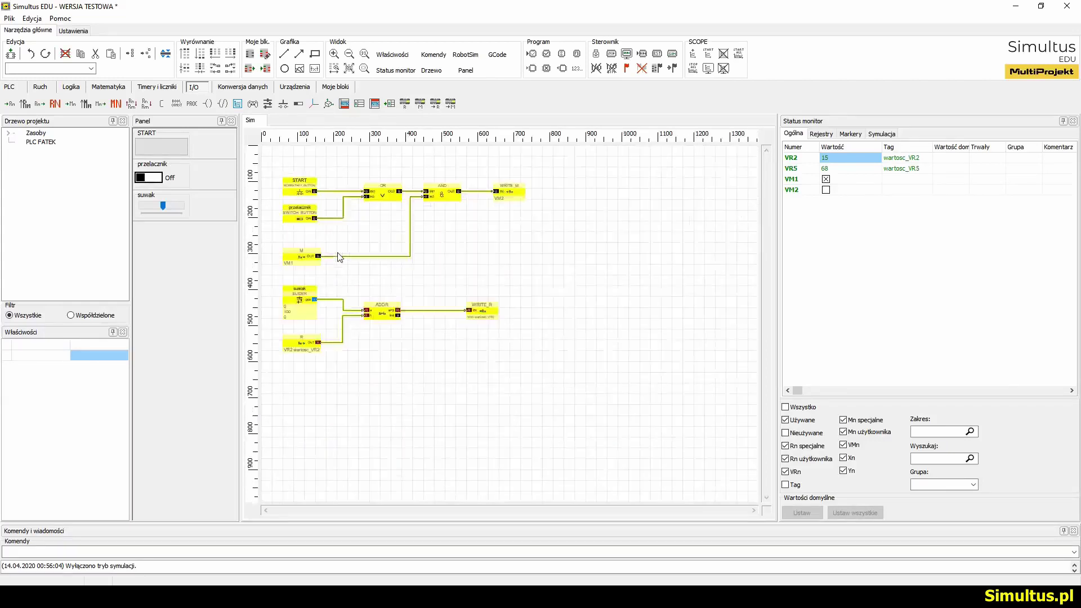
scroll(339, 258, "down", 2)
left_click(339, 258)
left_click(252, 103)
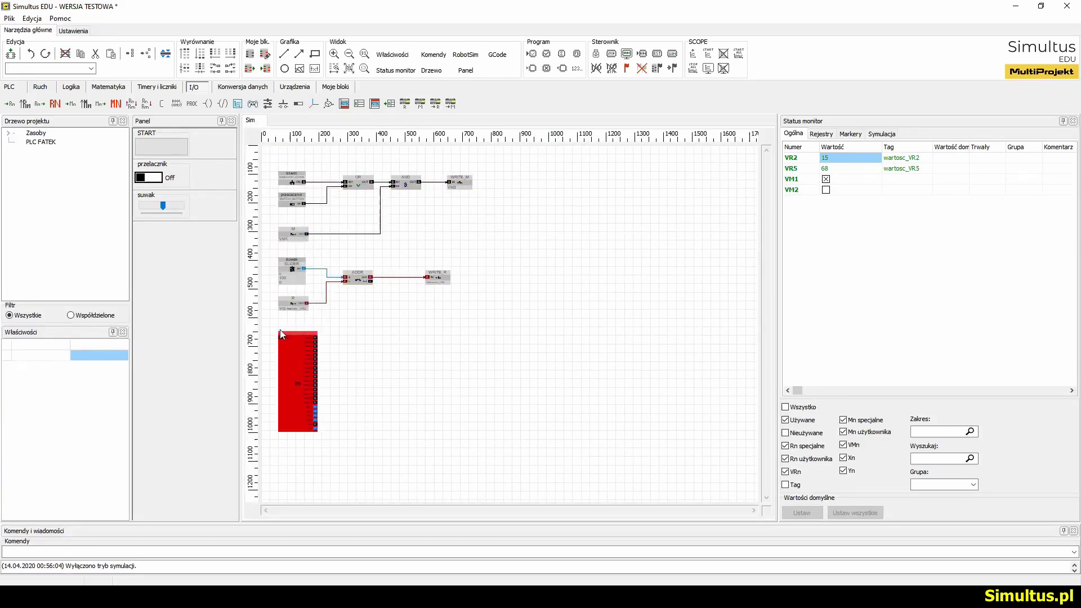
Drop the GAME_PAD block, with sixteen button and four axis outputs, below the diagram.
left_click(280, 330)
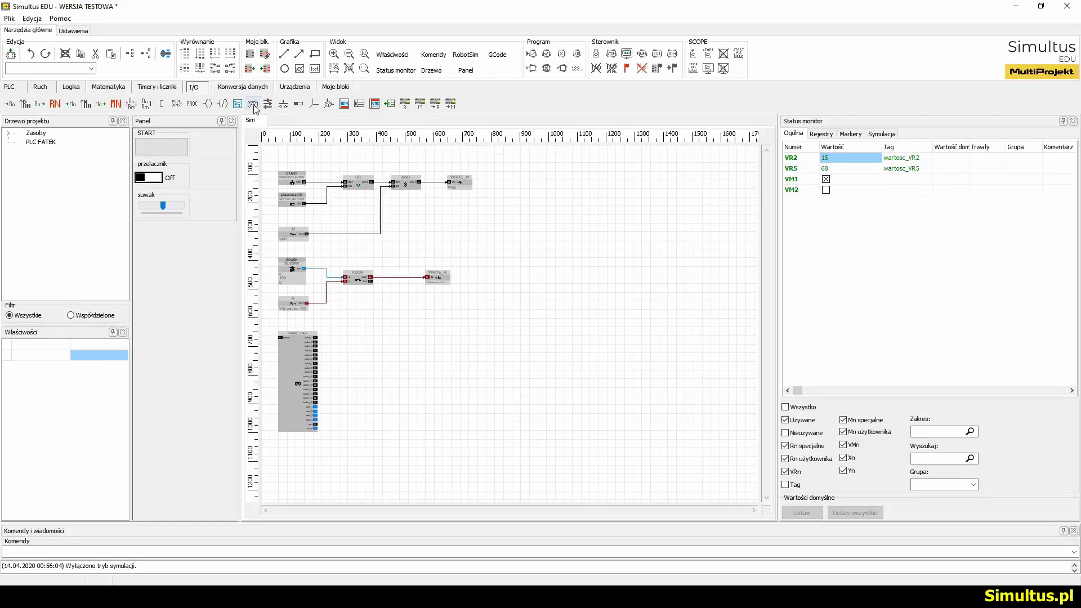
scroll(318, 394, "up", 1)
scroll(317, 394, "up", 1)
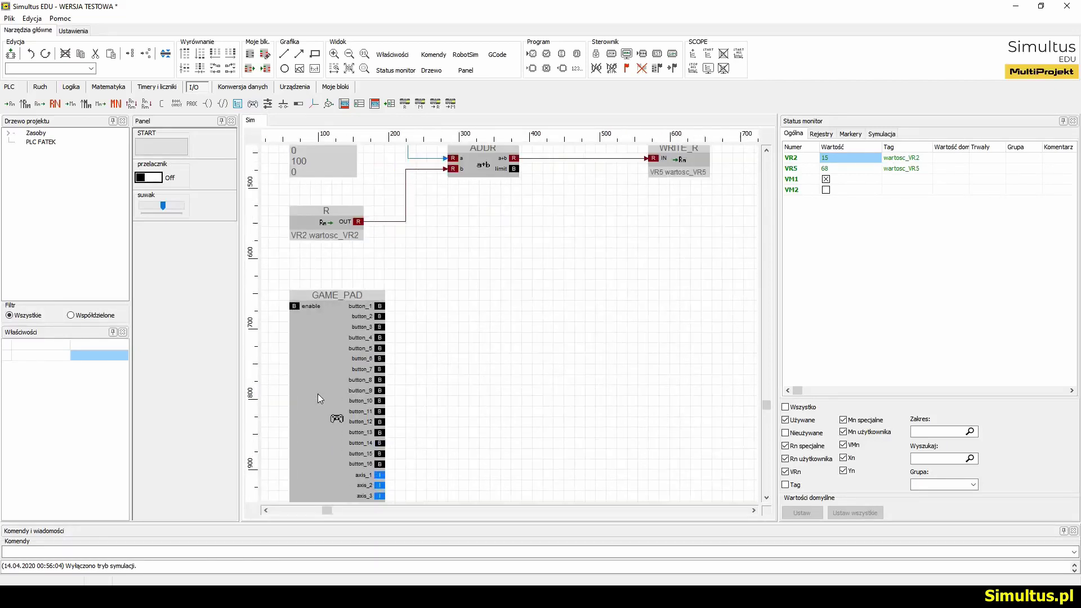
scroll(318, 394, "up", 1)
scroll(318, 394, "down", 2)
scroll(318, 394, "down", 1)
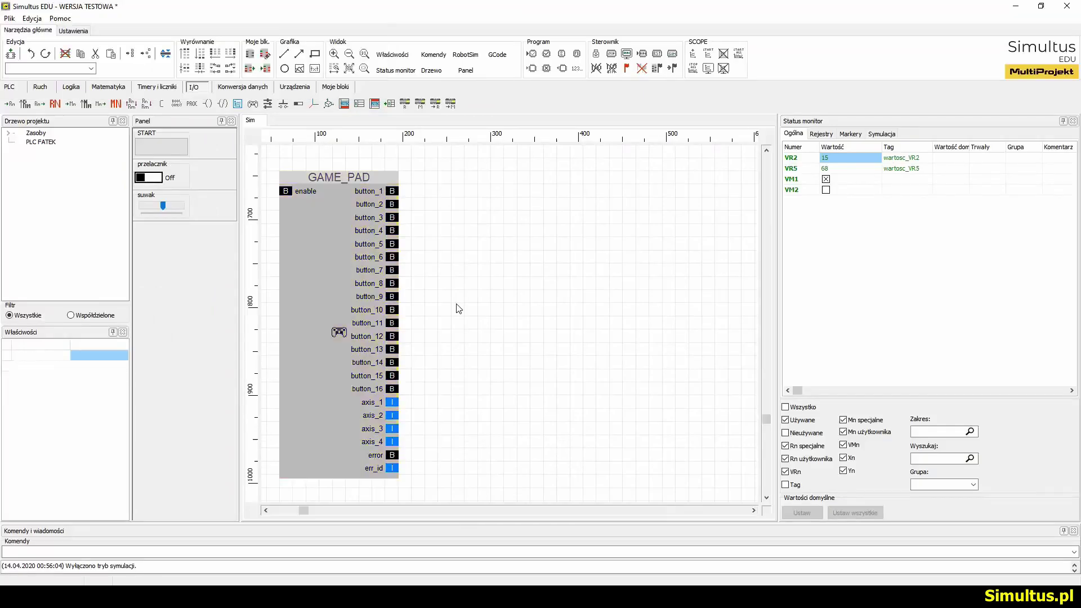
Select the GAME_PAD block and check its Gamepad device list in Właściwości.
left_click(342, 276)
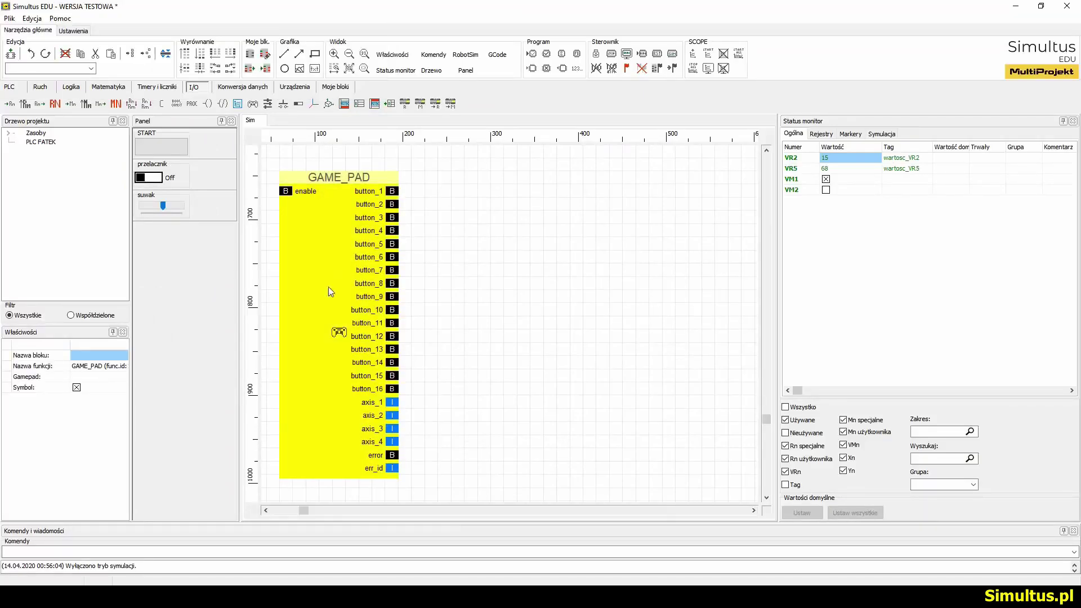
left_click(122, 379)
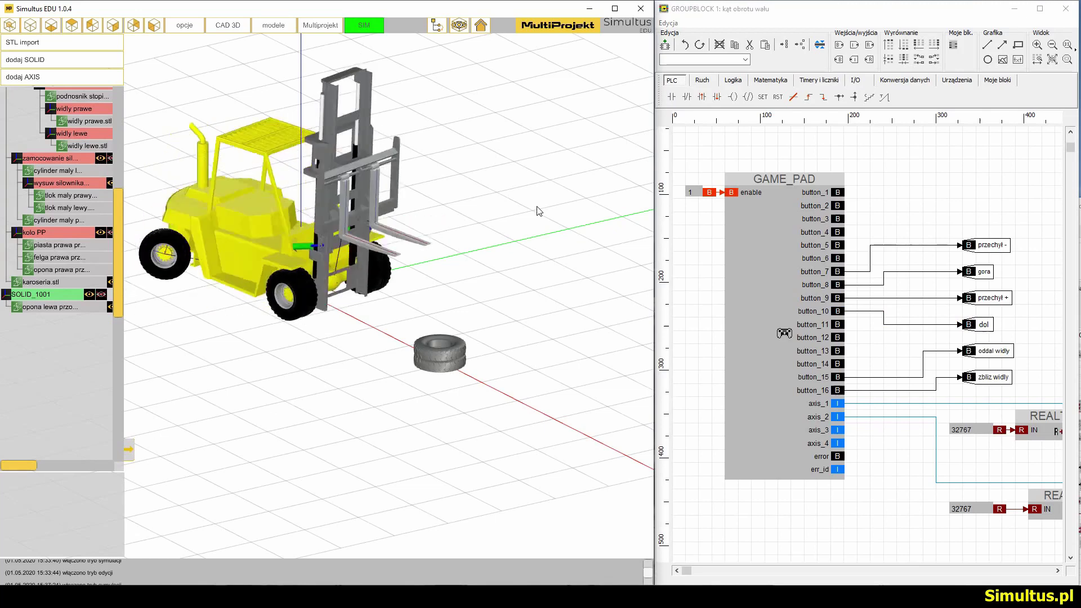
Shift the 3D view to watch the forklift's forks move.
left_click_drag(420, 205, 431, 252)
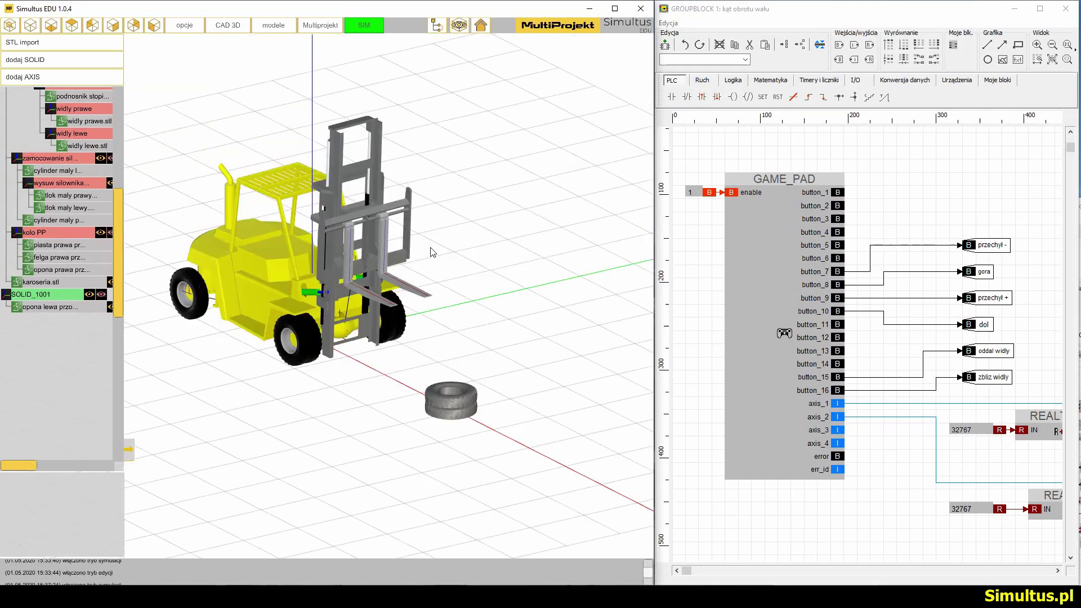
scroll(427, 258, "up", 2)
scroll(405, 273, "up", 2)
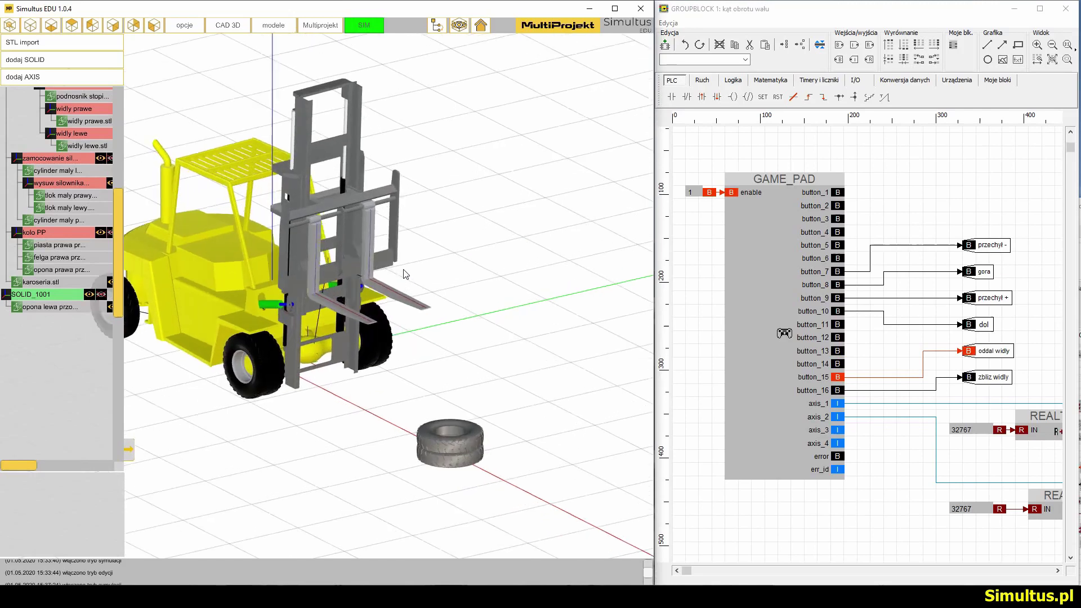
scroll(389, 290, "up", 1)
scroll(375, 284, "up", 1)
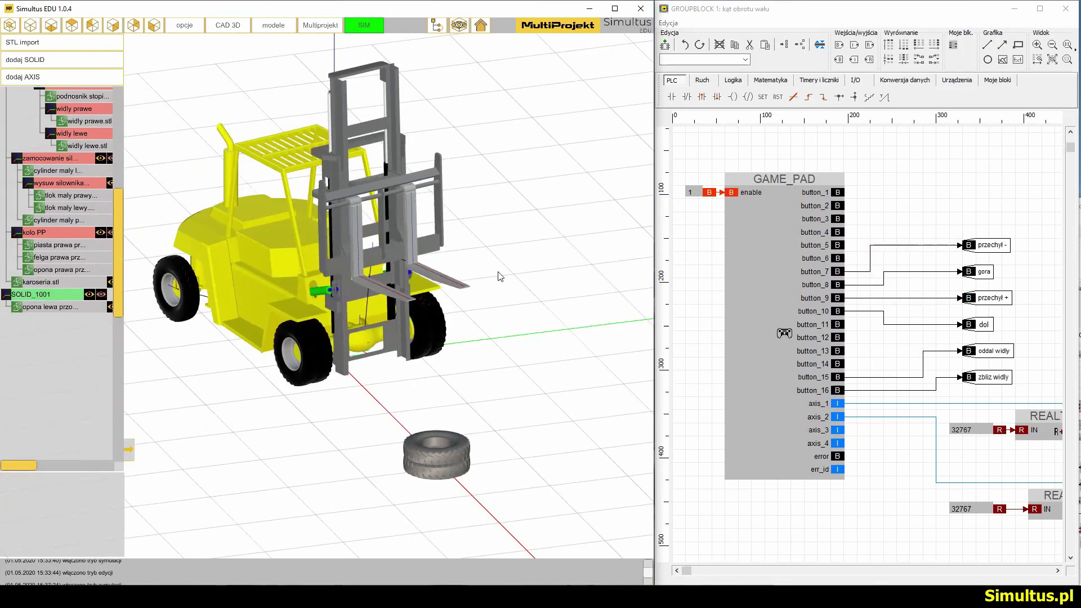
Hide the forklift's solids to show the axis skeleton, and widen the part tree.
left_click(480, 25)
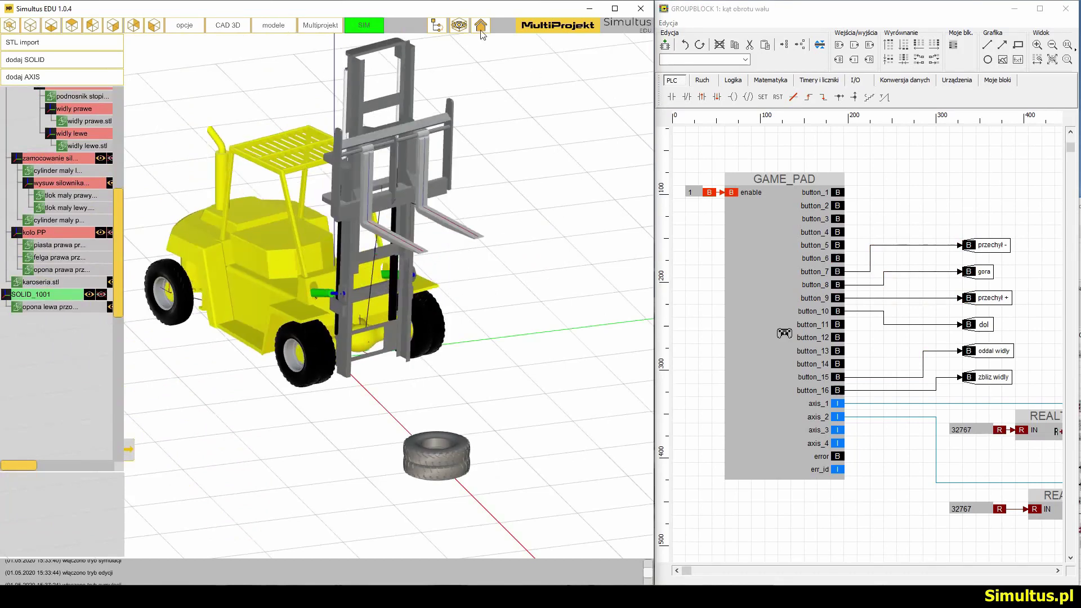
left_click(460, 25)
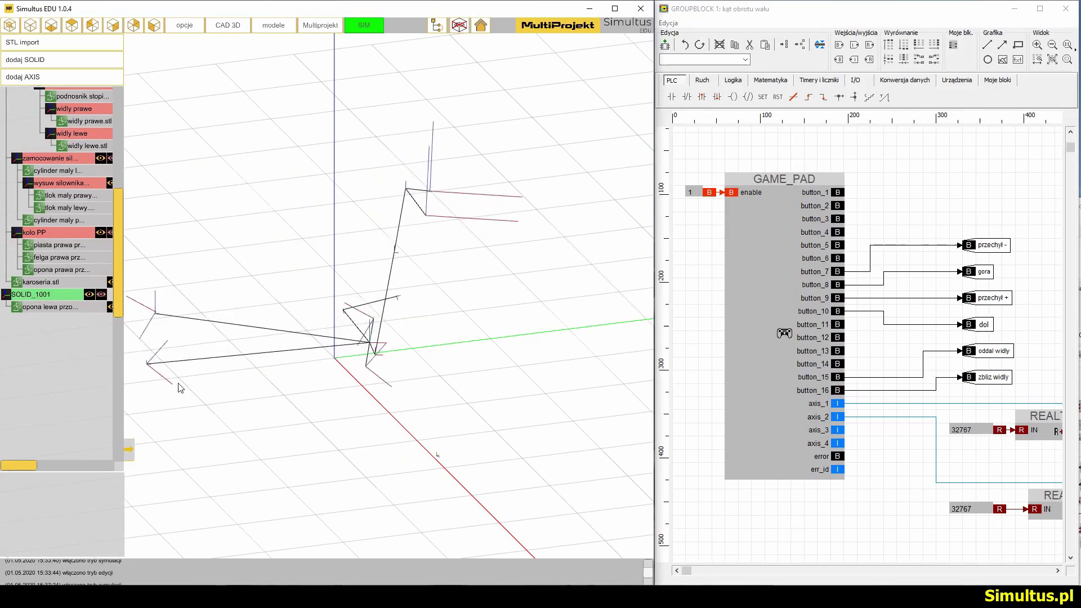
left_click(134, 445)
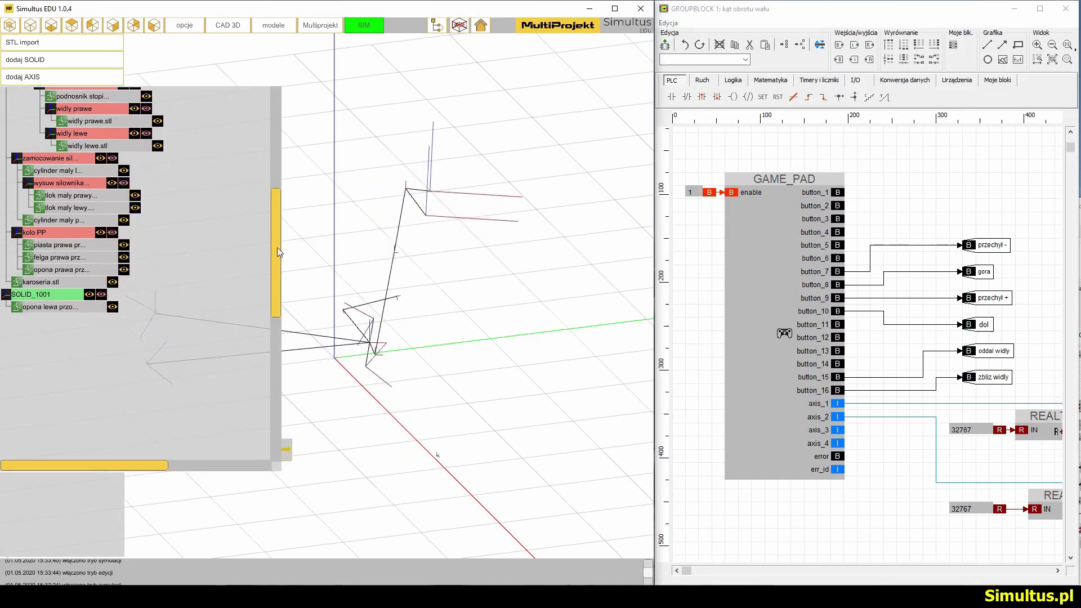
left_click_drag(277, 252, 286, 111)
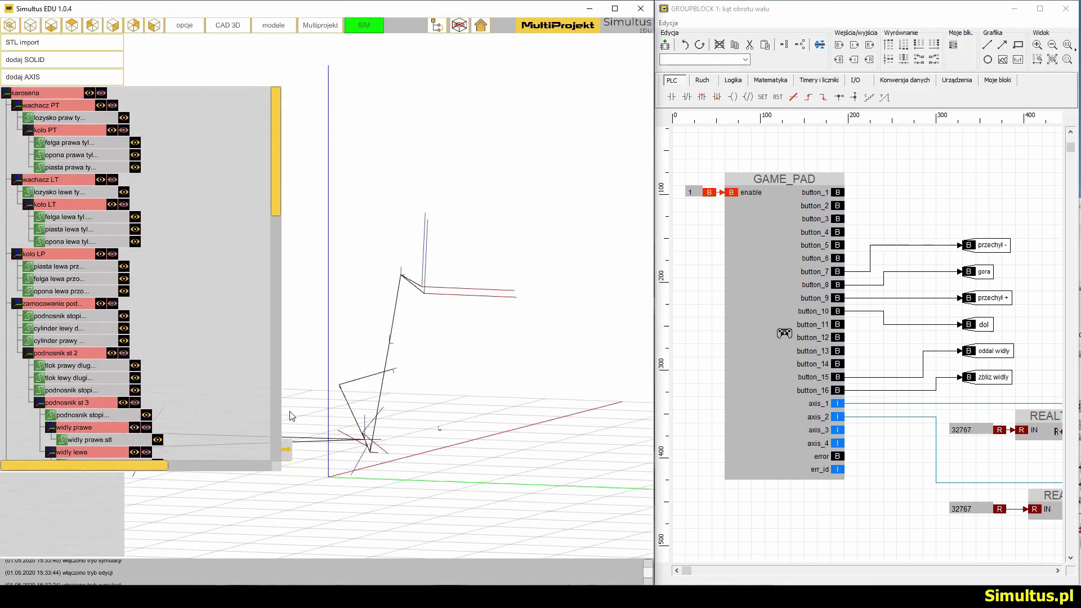
Narrow the part tree again and bring back the solid forklift model.
left_click(285, 449)
left_click_drag(285, 449, 469, 358)
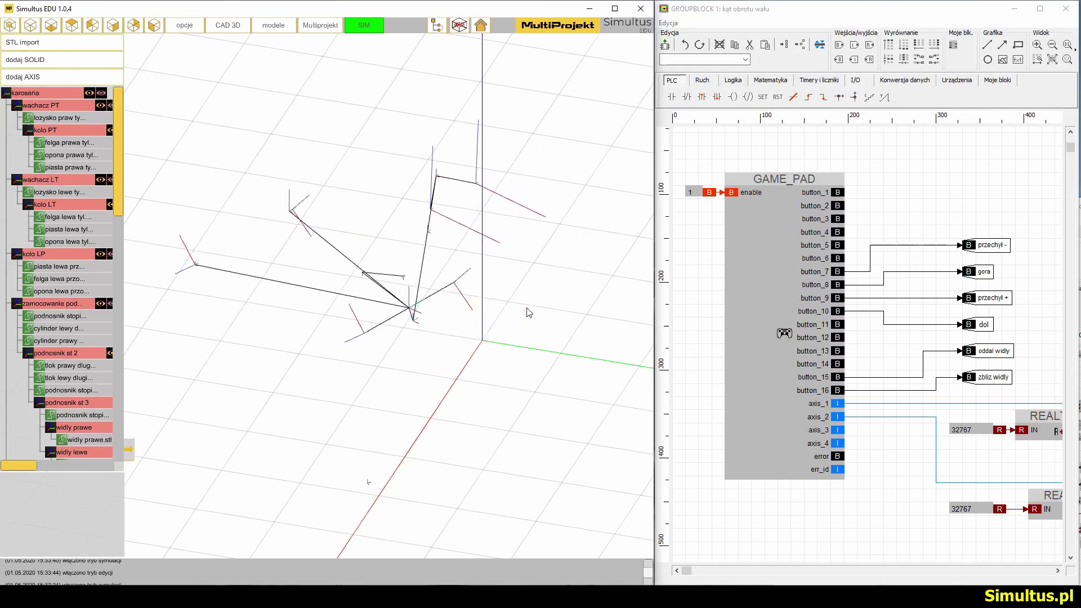
left_click(459, 25)
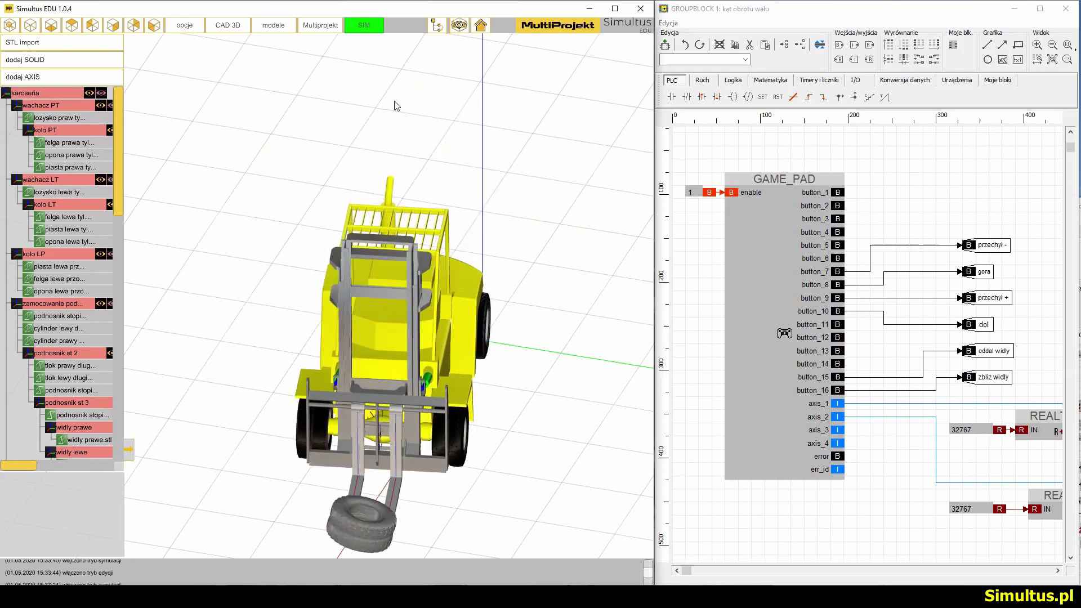
scroll(359, 309, "up", 3)
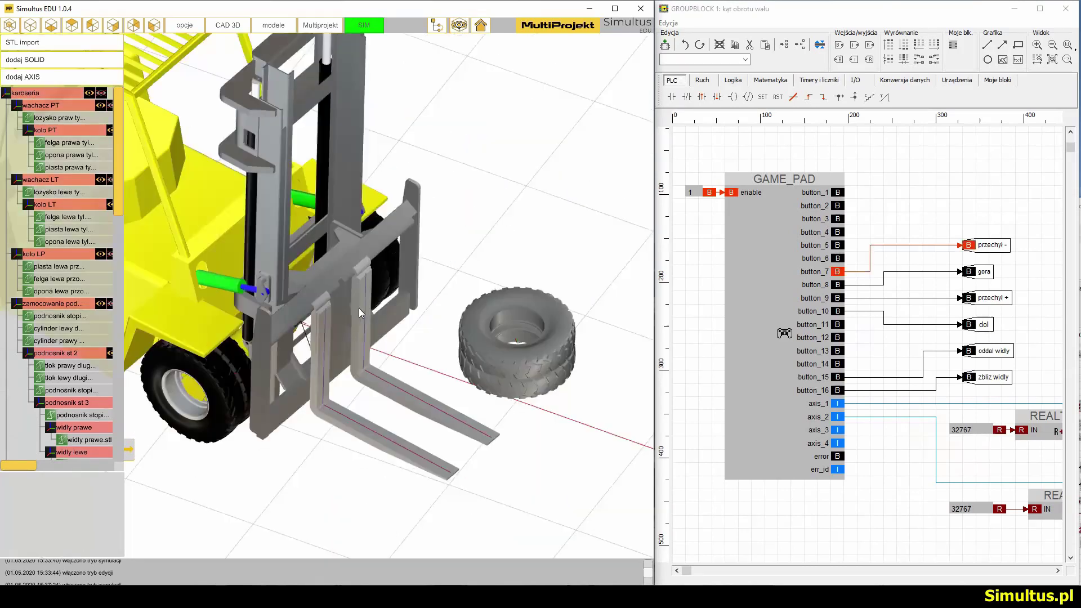